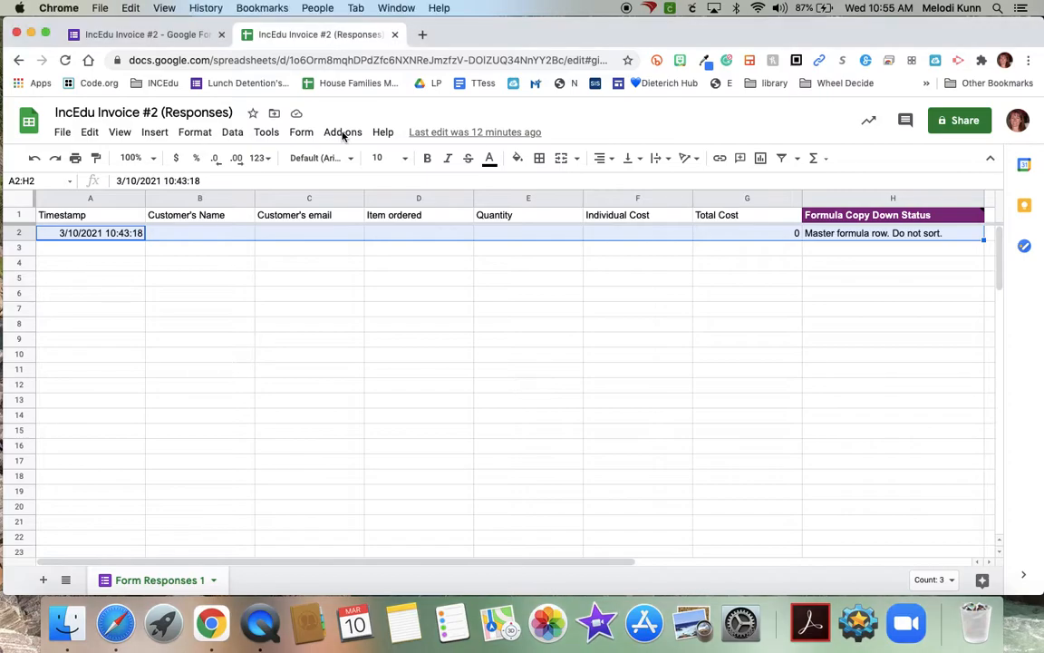
- Launch the Form Mule - Email Merge Utility from the Add-ons menu
{"action": "left_click", "coordinate": [343, 133]}
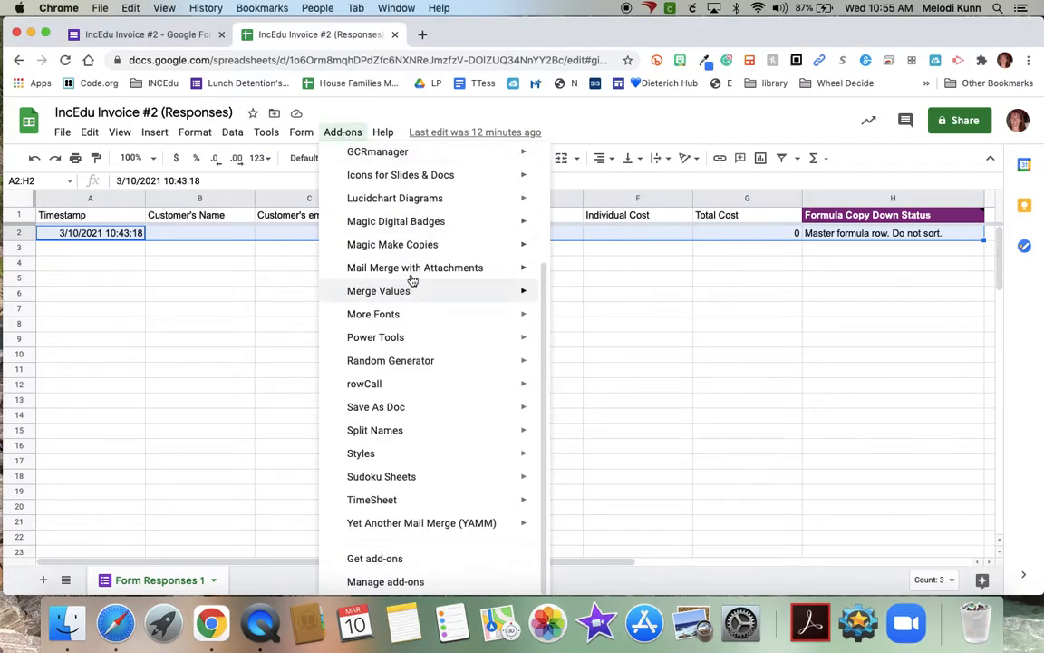
{"action": "scroll", "coordinate": [413, 272], "scroll_direction": "up", "scroll_amount": 5}
{"action": "mouse_move", "coordinate": [385, 267]}
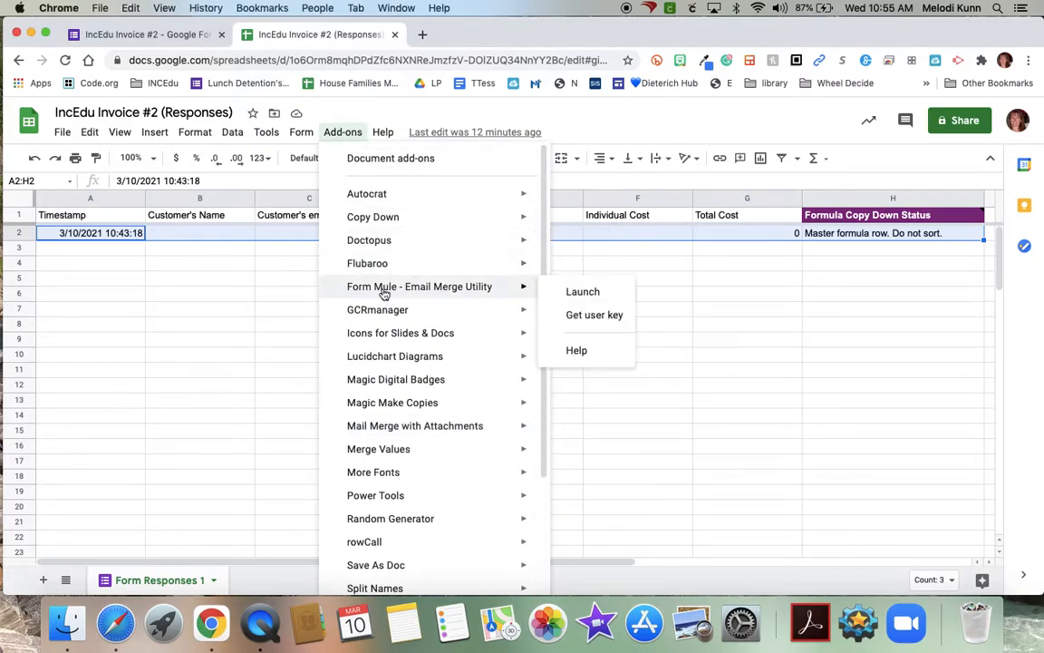
{"action": "left_click", "coordinate": [575, 292]}
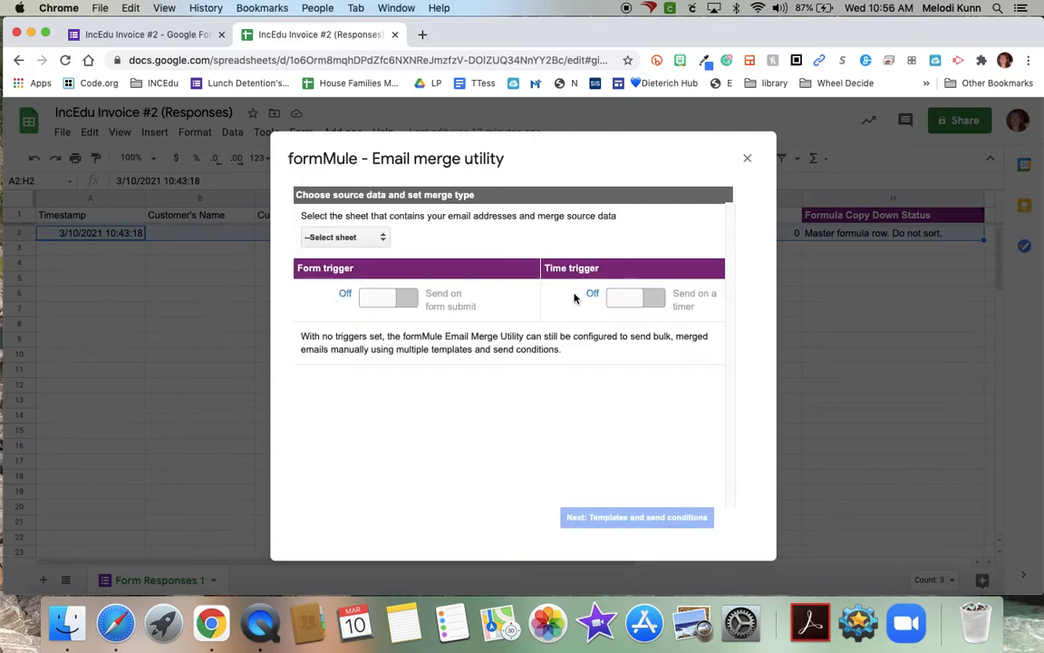
- Use Form Responses 1 as formMule's source sheet, enable sending on form submit, and continue
{"action": "left_click", "coordinate": [335, 238]}
{"action": "key", "text": "alt+super+8"}
{"action": "left_click", "coordinate": [344, 238]}
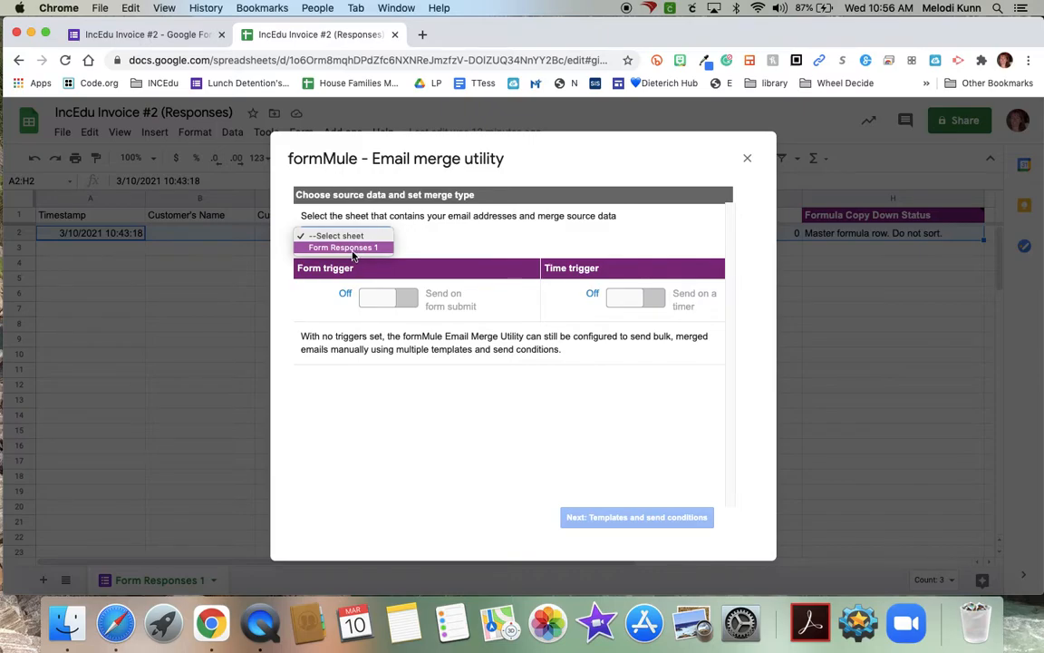
{"action": "left_click", "coordinate": [352, 252]}
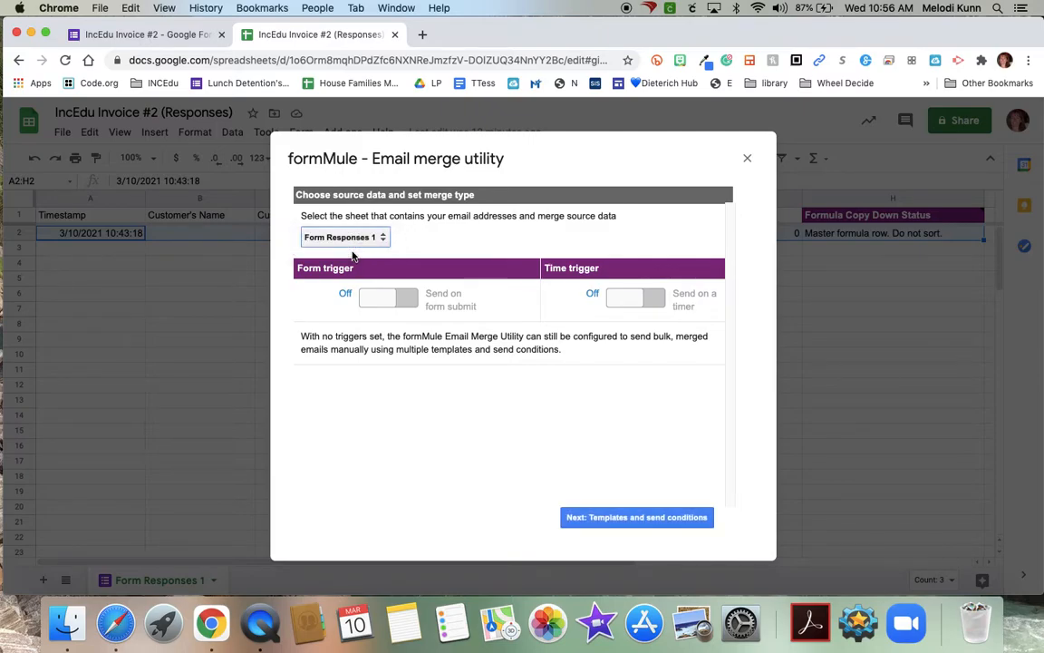
{"action": "left_click", "coordinate": [384, 304]}
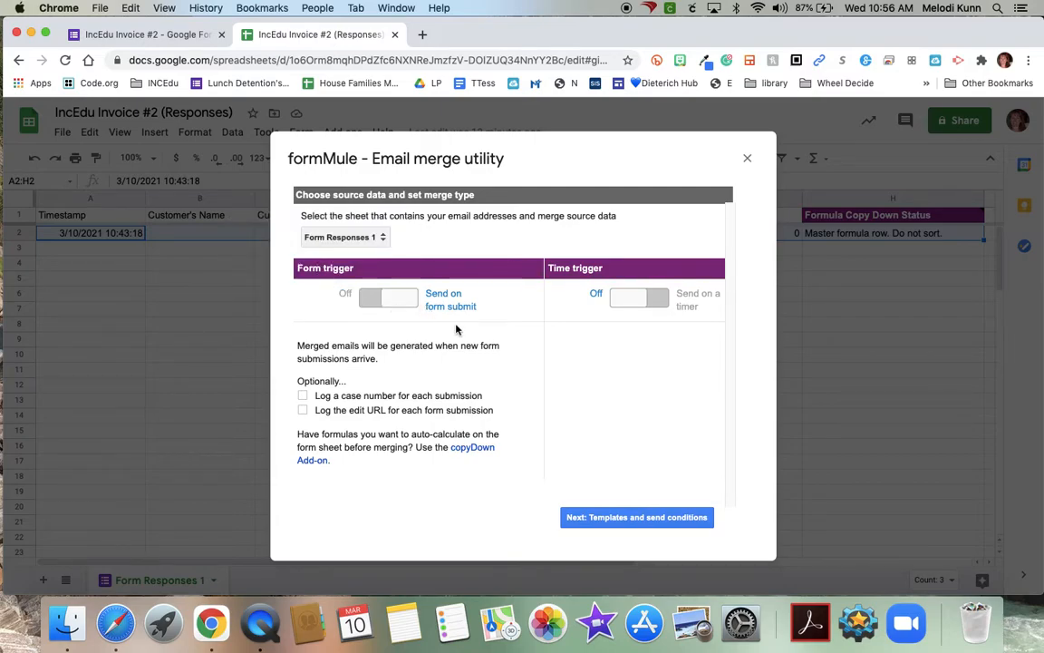
{"action": "left_click", "coordinate": [604, 518]}
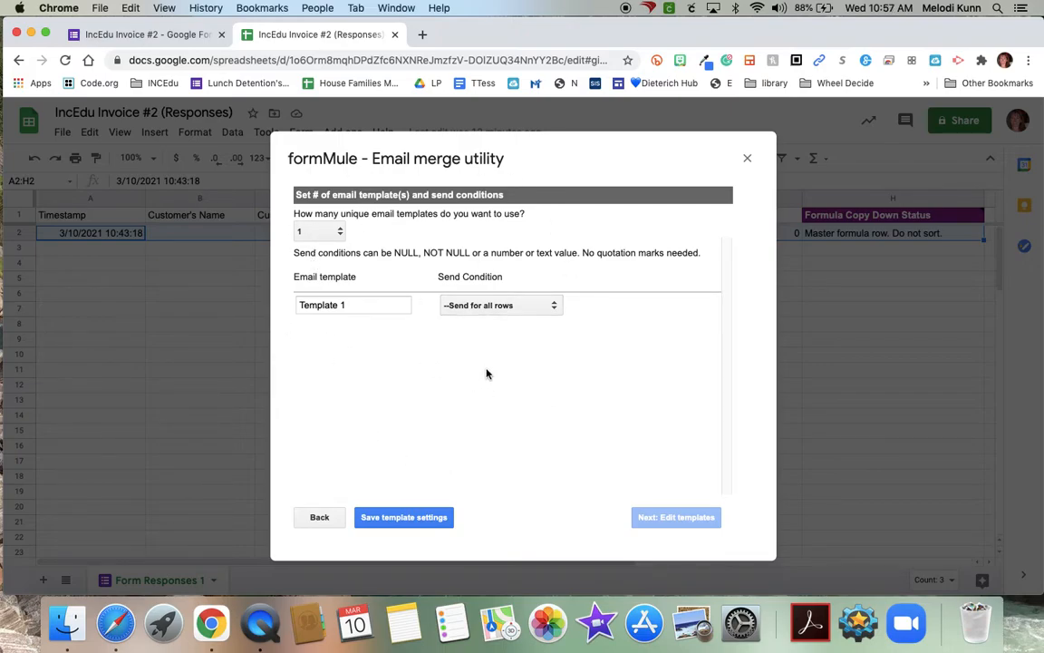
- Save the single 'Template 1' setting with send for all rows, then proceed to template editing
{"action": "left_click", "coordinate": [409, 522]}
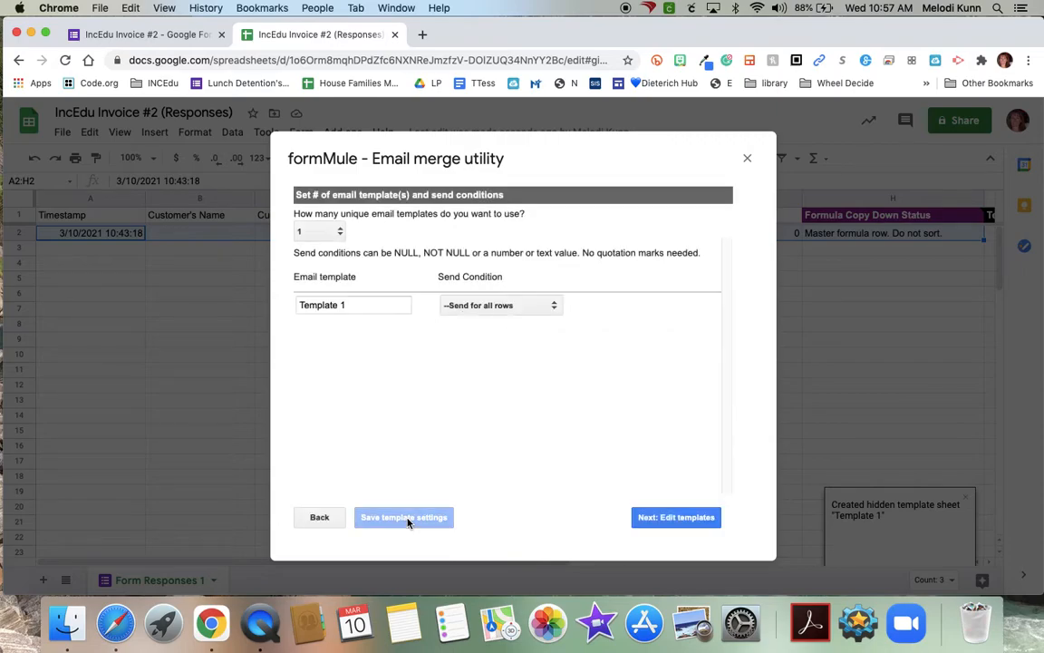
{"action": "left_click", "coordinate": [666, 521]}
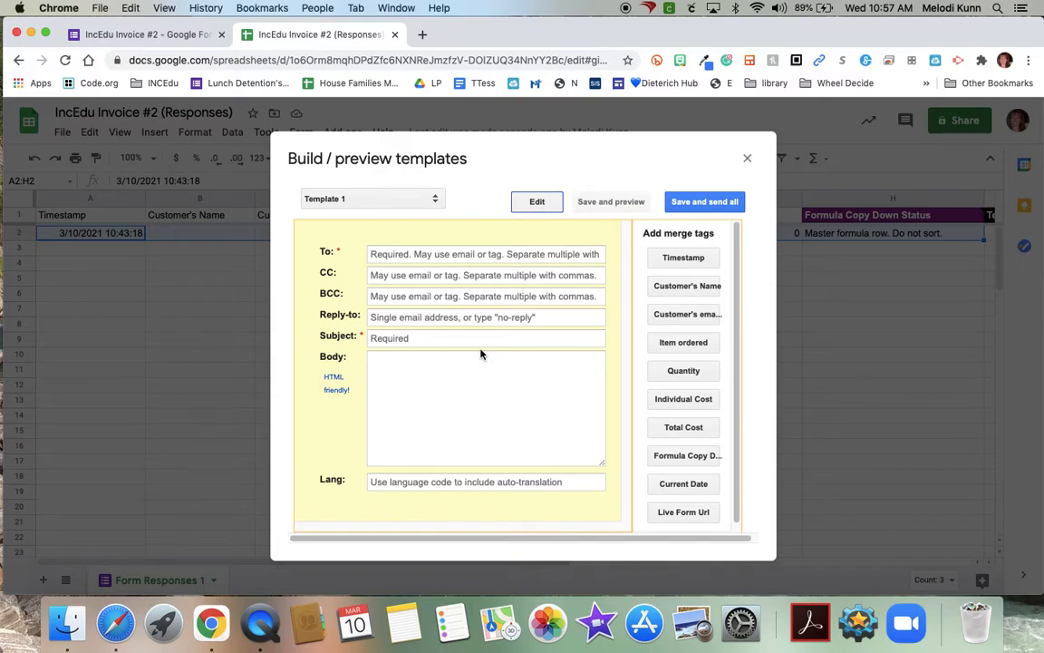
{"action": "left_click", "coordinate": [421, 255]}
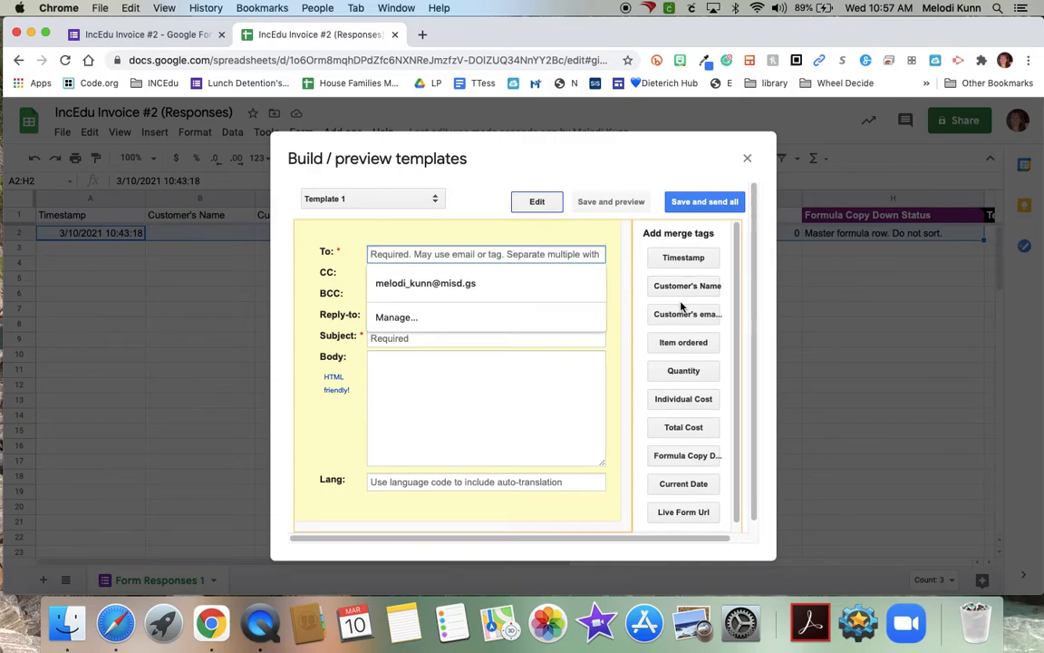
{"action": "key", "text": "alt+super+8"}
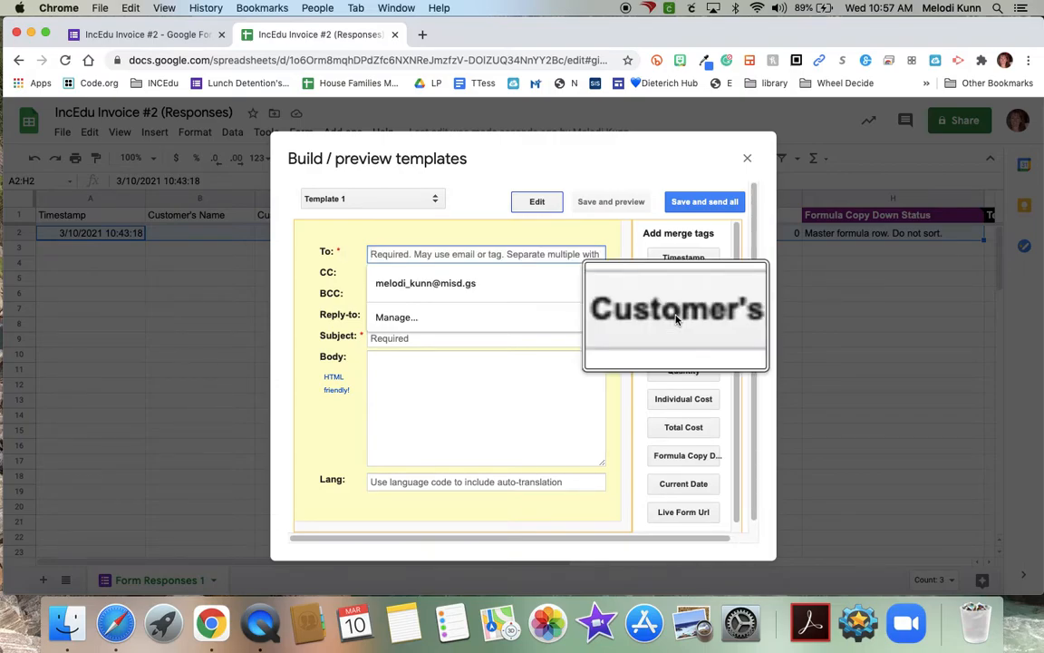
{"action": "left_click", "coordinate": [690, 315]}
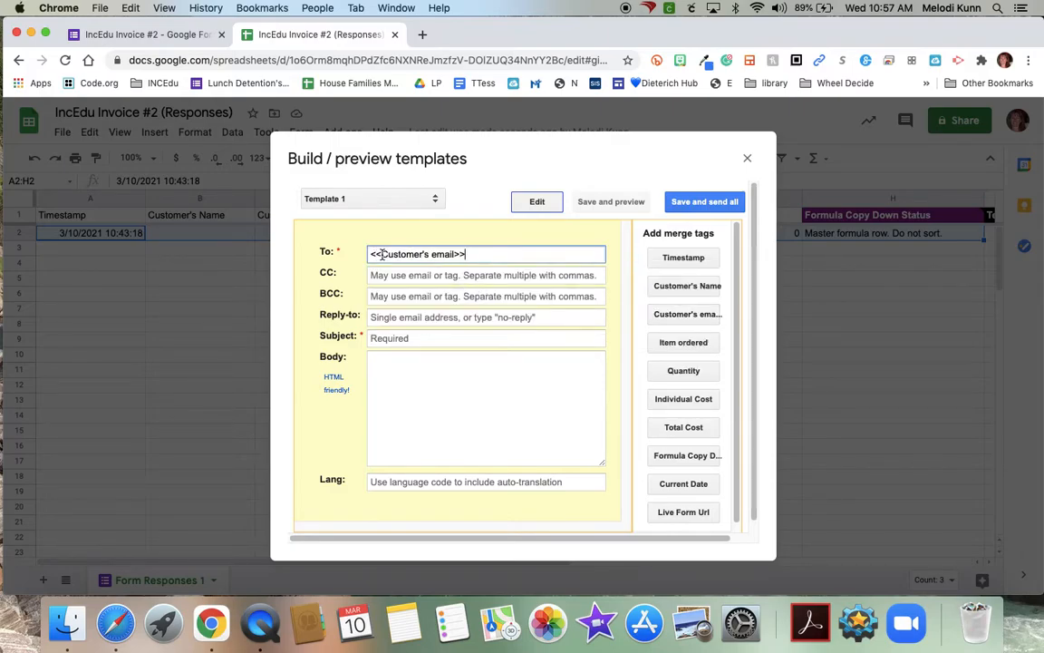
{"action": "left_click", "coordinate": [478, 274]}
{"action": "left_click", "coordinate": [470, 305]}
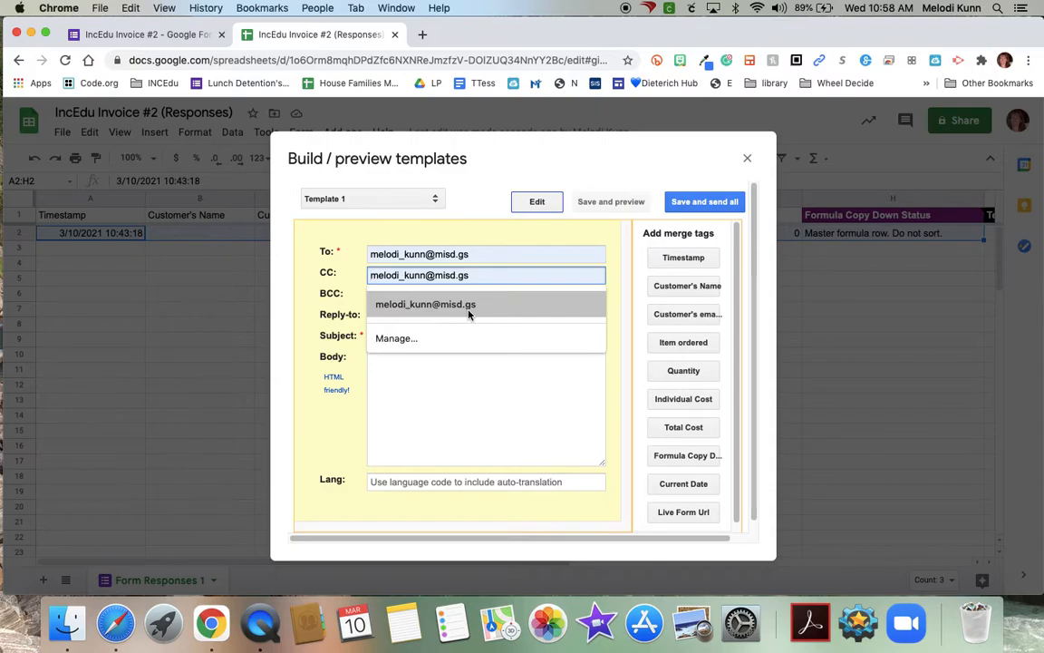
{"action": "left_click", "coordinate": [466, 306]}
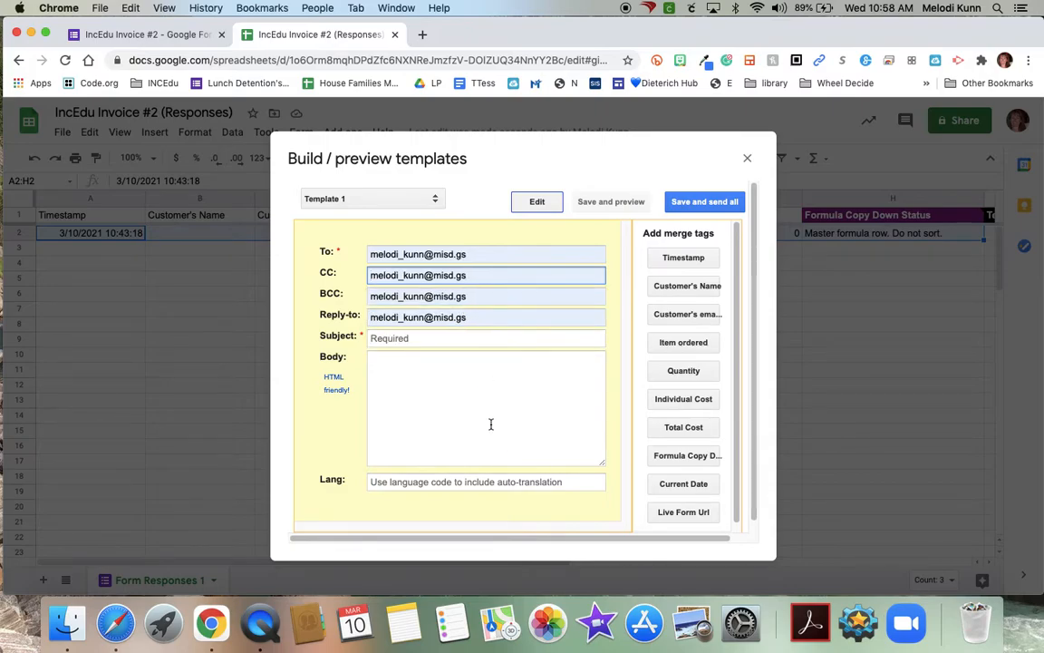
{"action": "left_click", "coordinate": [475, 275]}
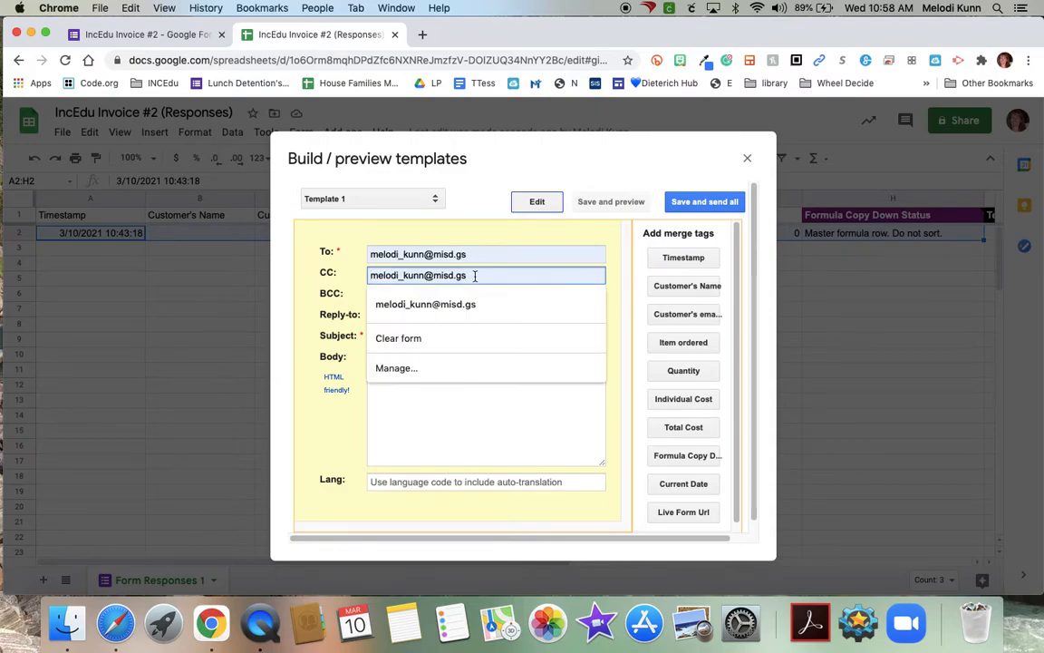
{"action": "left_click", "coordinate": [413, 337]}
{"action": "left_click", "coordinate": [436, 256]}
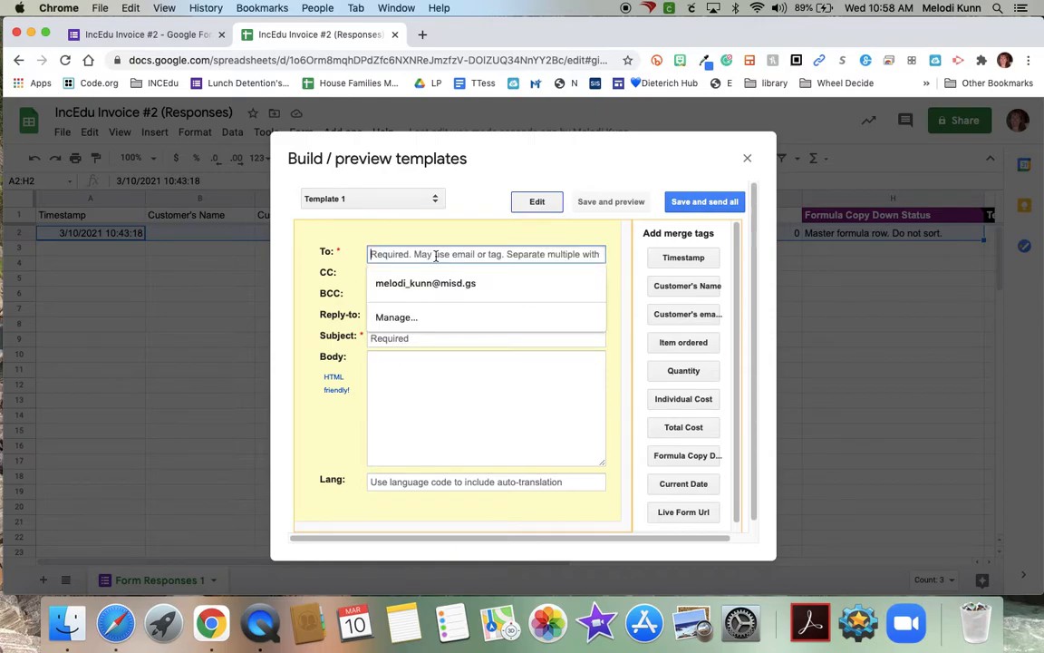
{"action": "left_click", "coordinate": [698, 314]}
{"action": "left_click", "coordinate": [475, 276]}
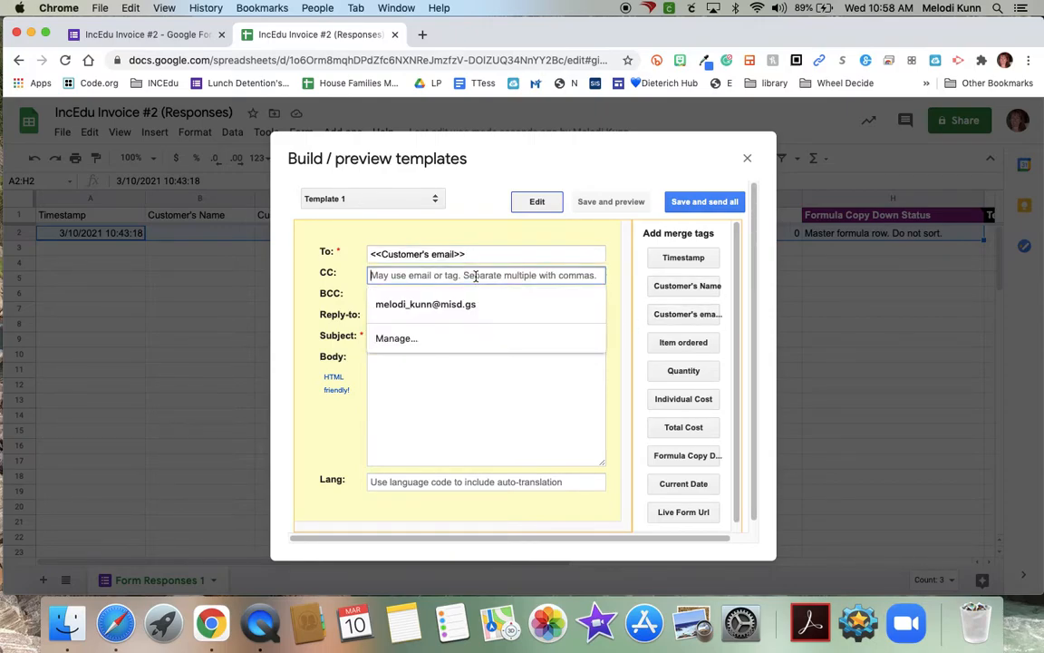
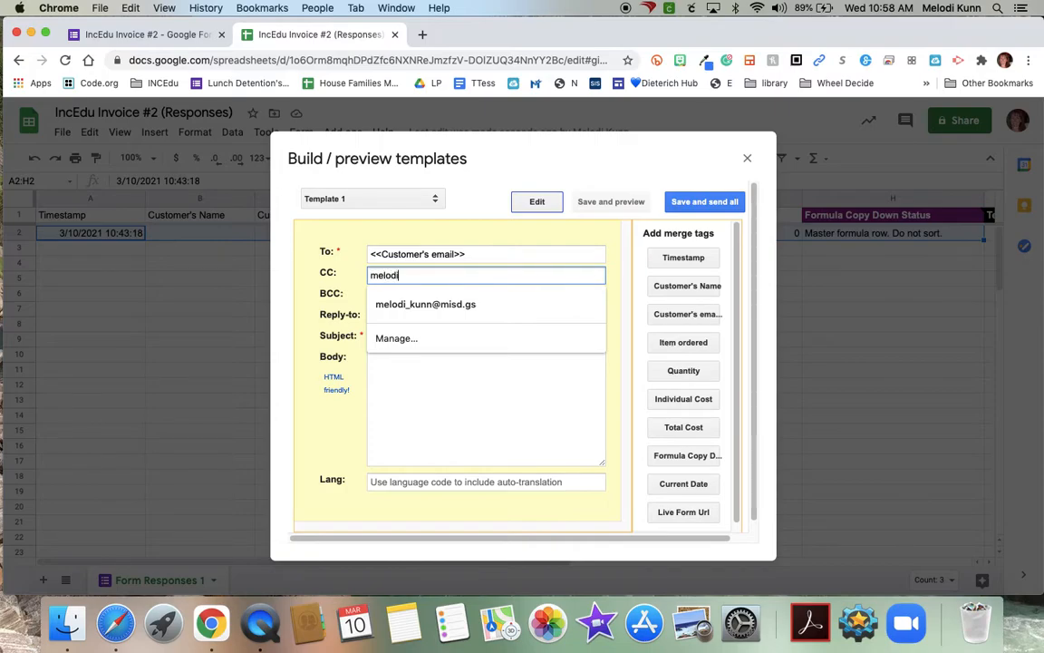
{"action": "left_click", "coordinate": [463, 419]}
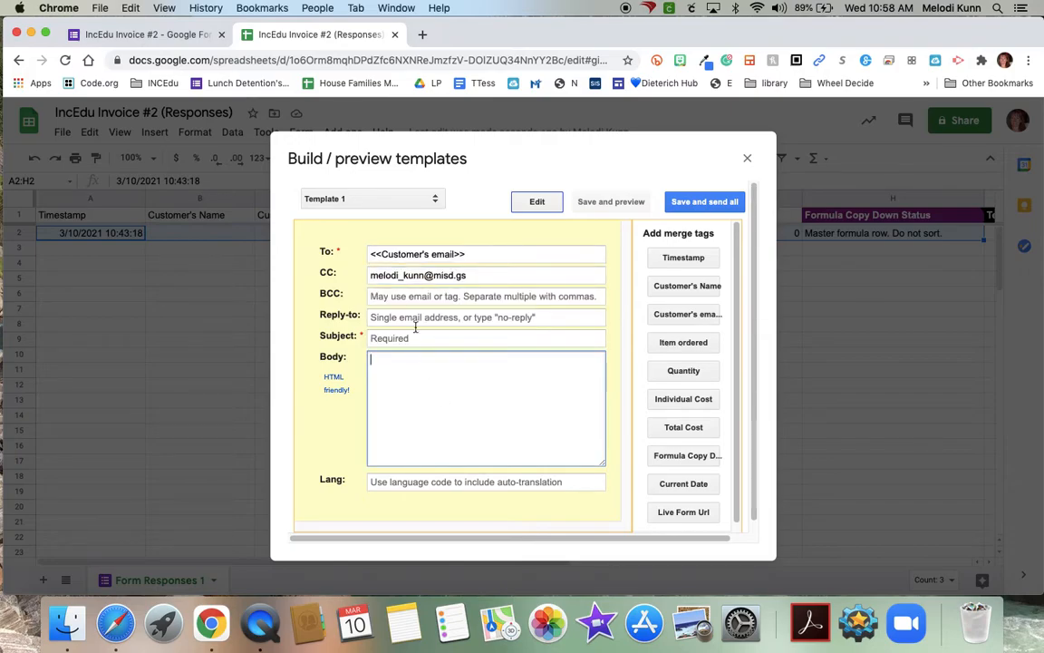
{"action": "left_click", "coordinate": [473, 277]}
{"action": "type", "text": ","}
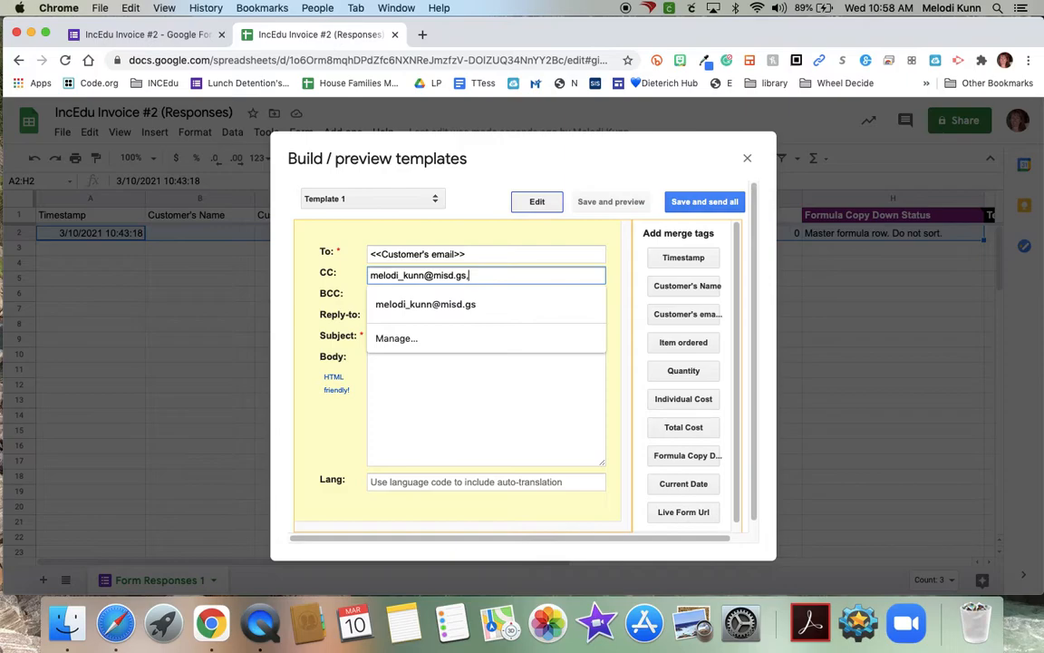
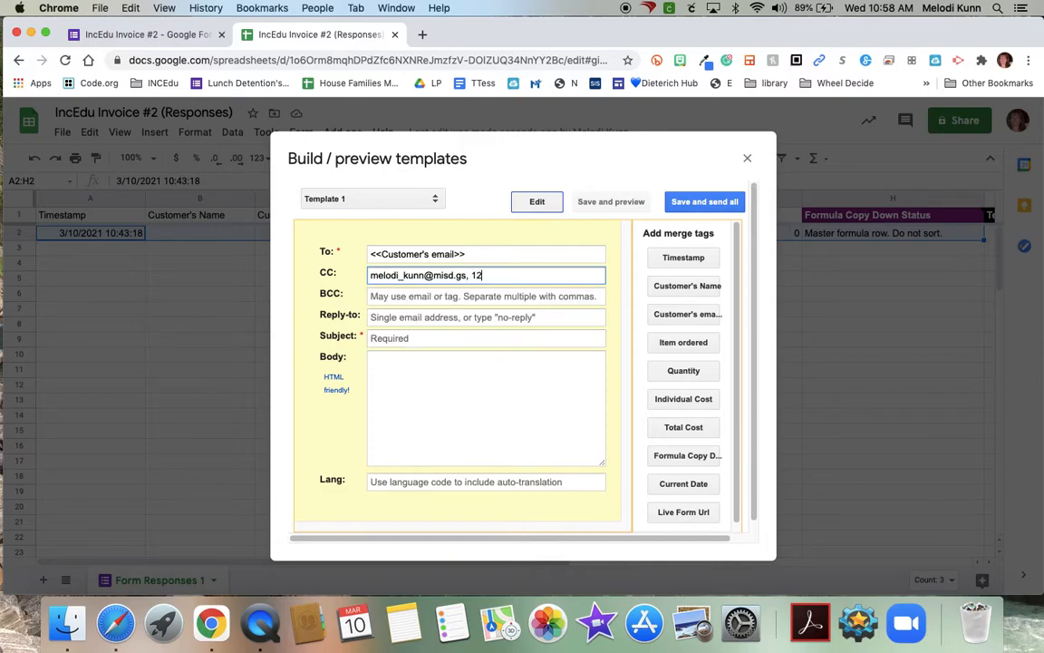
{"action": "left_click_drag", "start_coordinate": [470, 275], "coordinate": [541, 274]}
{"action": "key", "text": "BackSpace"}
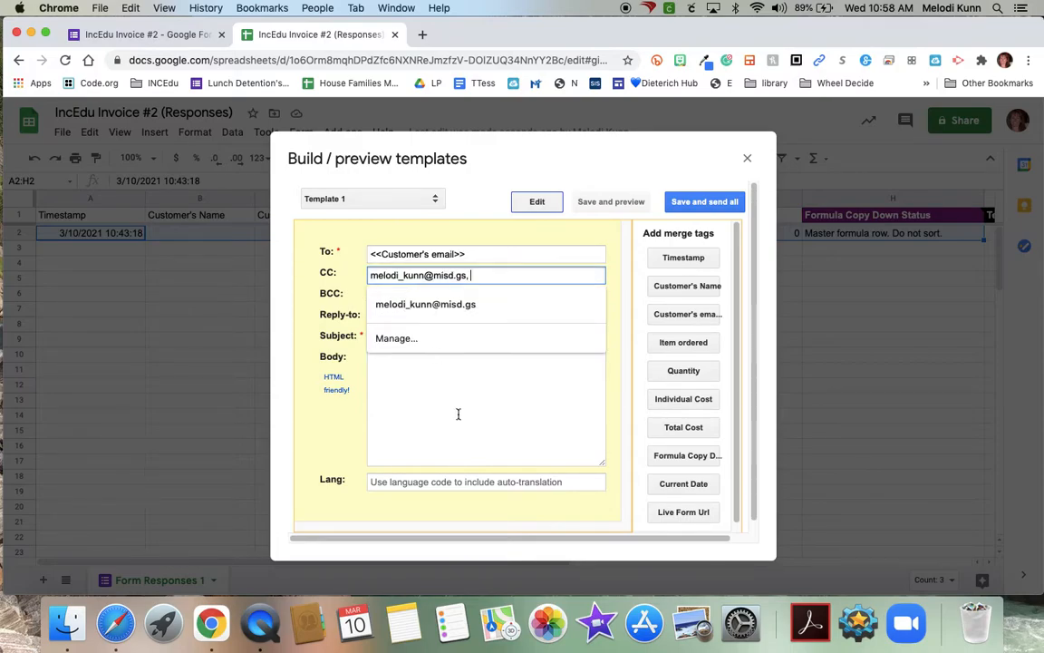
{"action": "left_click", "coordinate": [301, 444]}
- Set subject 'Thank you for you purchase.' and body greeting 'Good Day <<Customer's Name>>,'
{"action": "left_click", "coordinate": [402, 338]}
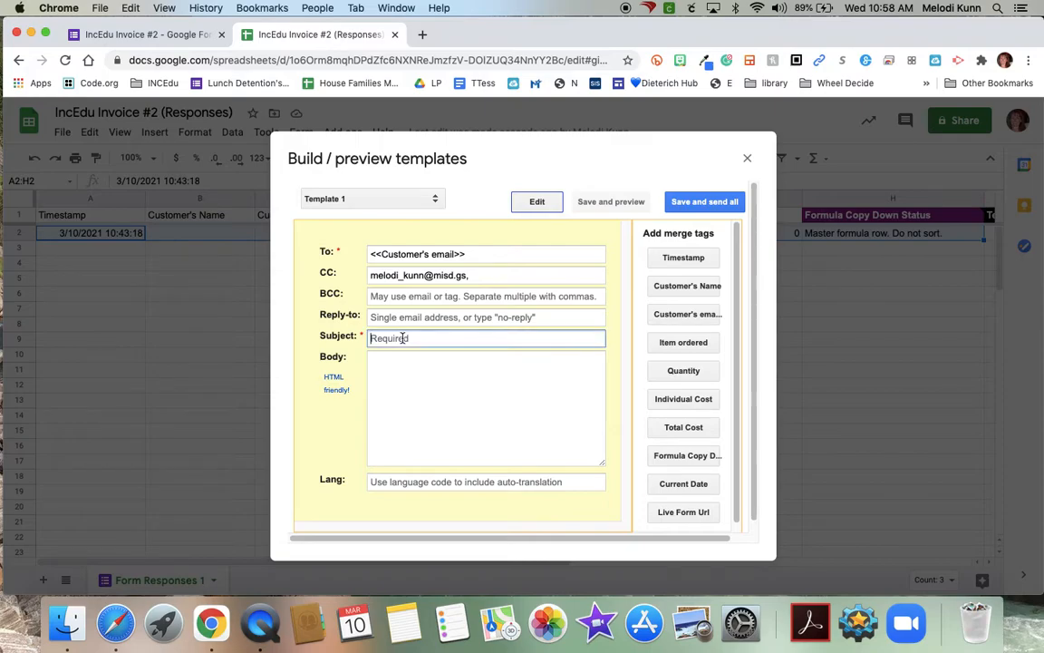
{"action": "type", "text": "Thank you for you purchase"}
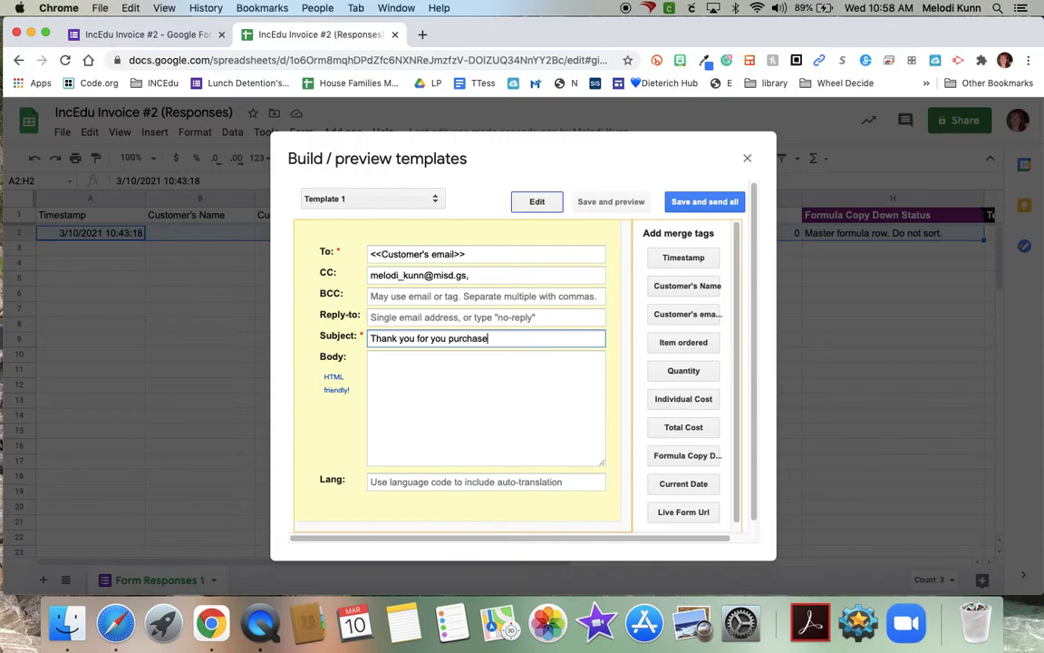
{"action": "type", "text": "."}
{"action": "left_click", "coordinate": [445, 370]}
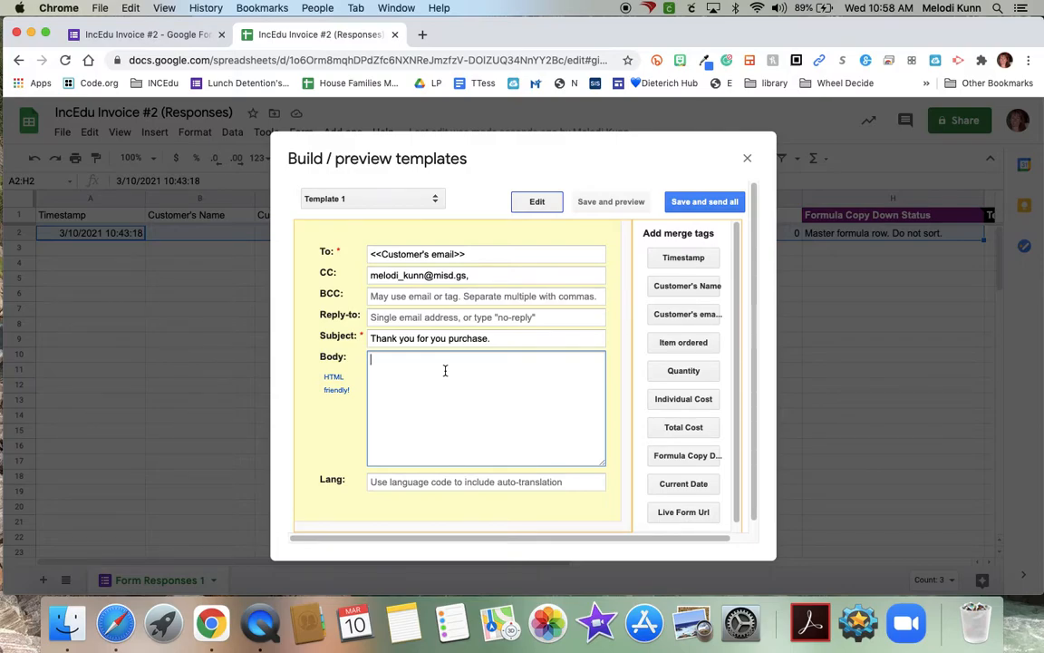
{"action": "type", "text": "Good Day"}
{"action": "left_click", "coordinate": [698, 288]}
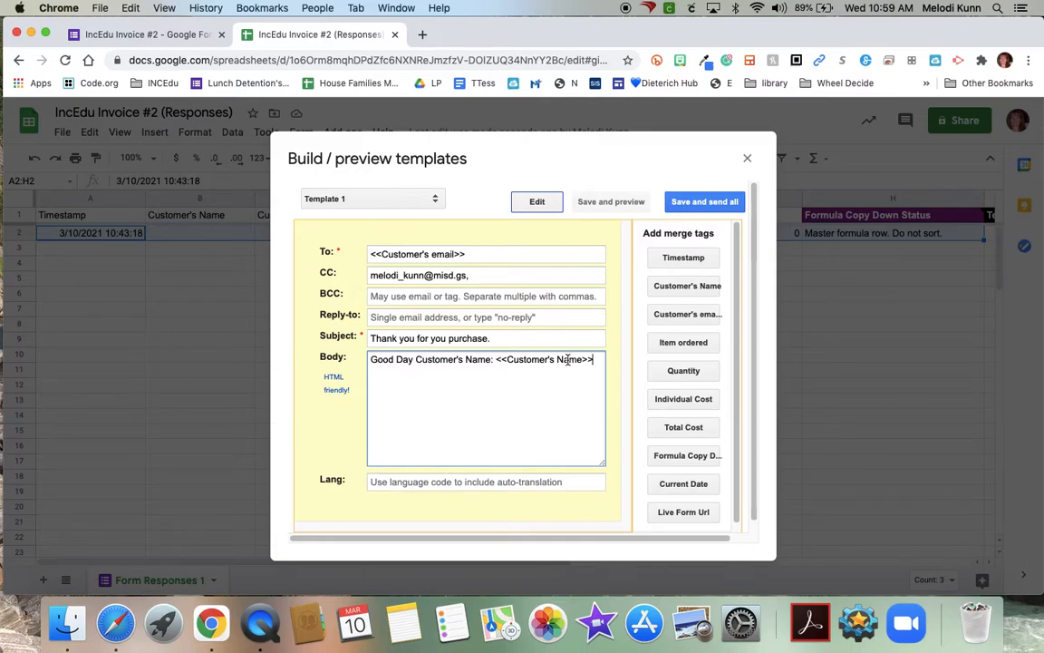
{"action": "left_click_drag", "start_coordinate": [493, 362], "coordinate": [416, 357]}
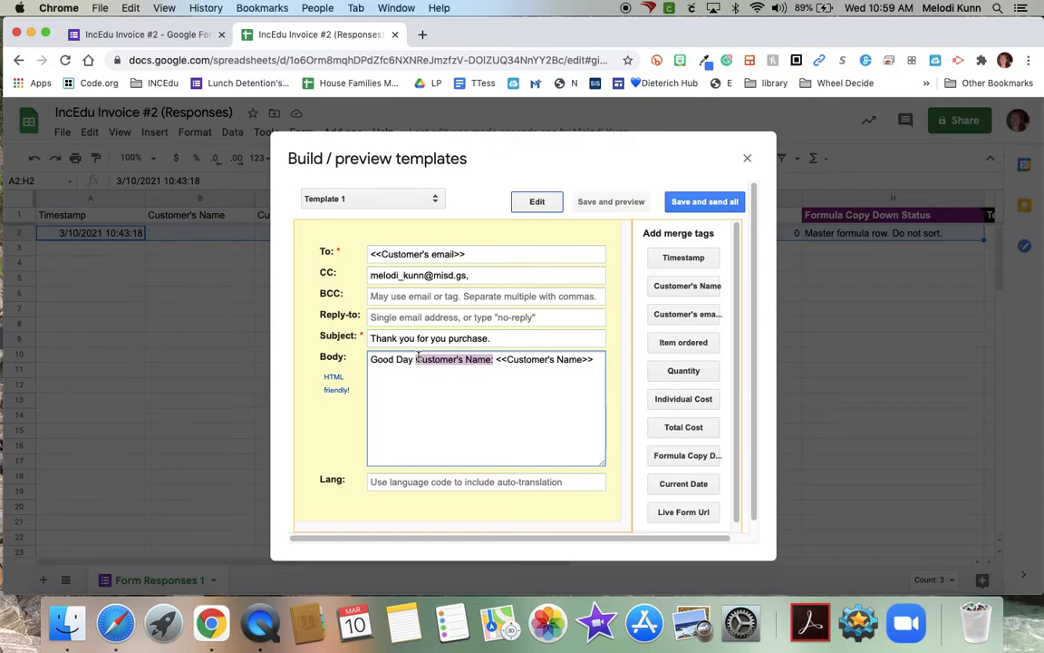
{"action": "key", "text": "BackSpace"}
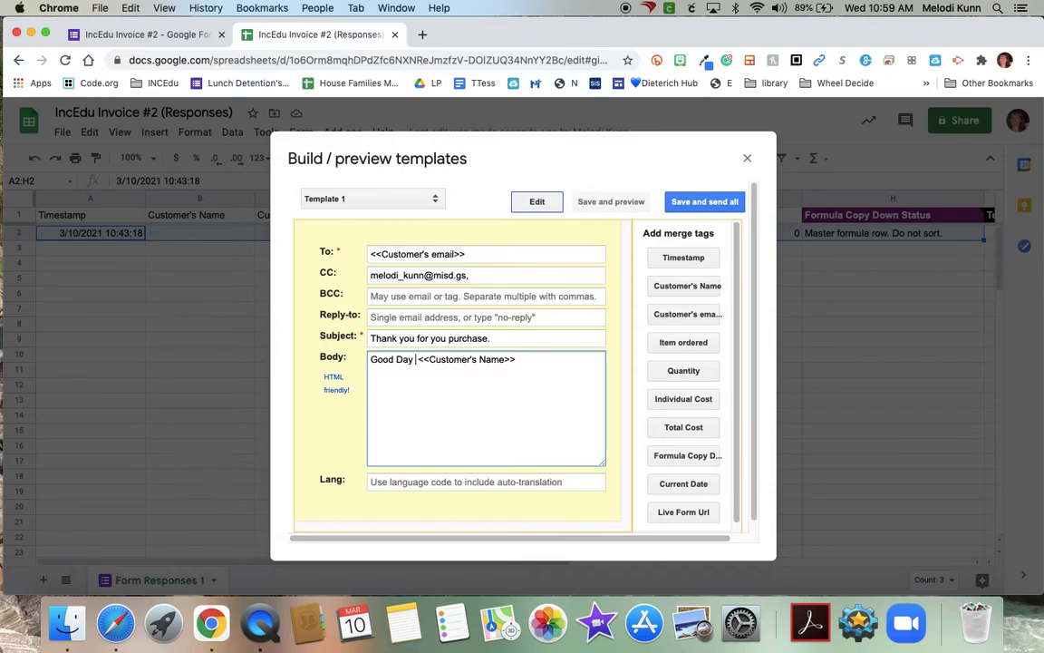
{"action": "left_click", "coordinate": [521, 362]}
{"action": "type", "text": ","}
{"action": "key", "text": "Return"}
{"action": "key", "text": "Return"}
- Add the line 'Thank you for purchasing <<Item ordered>>. You purchased' to the body
{"action": "type", "text": "Thank you for purchasing"}
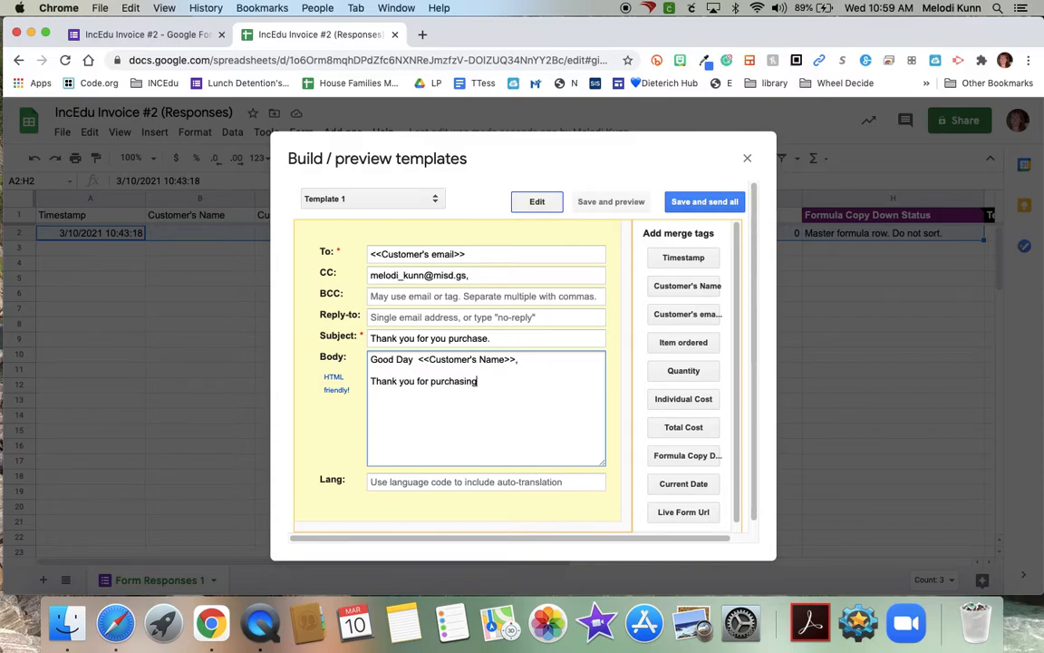
{"action": "left_click", "coordinate": [683, 342]}
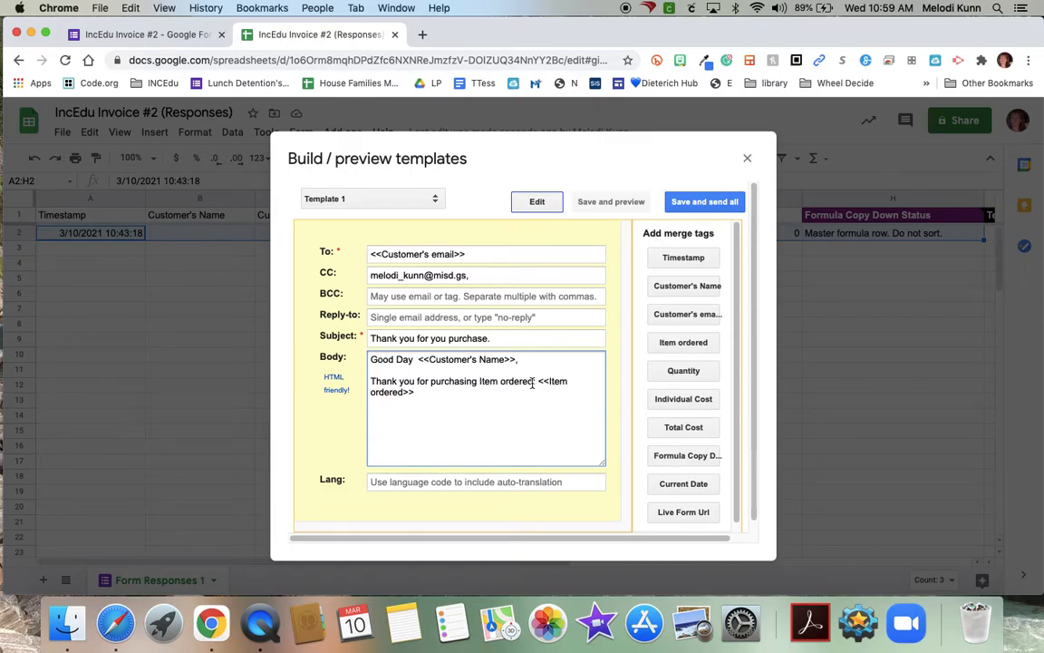
{"action": "left_click_drag", "start_coordinate": [535, 382], "coordinate": [481, 382]}
{"action": "key", "text": "BackSpace"}
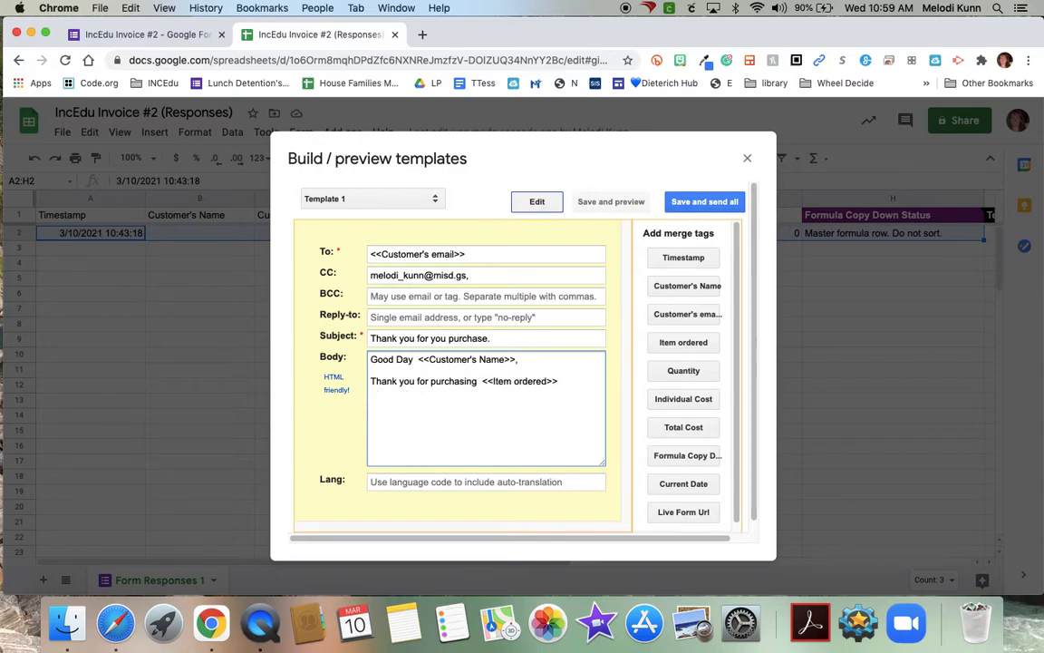
{"action": "key", "text": "BackSpace"}
{"action": "left_click", "coordinate": [566, 382]}
{"action": "type", "text": ". "}
{"action": "type", "text": "You pur"}
{"action": "type", "text": "chased"}
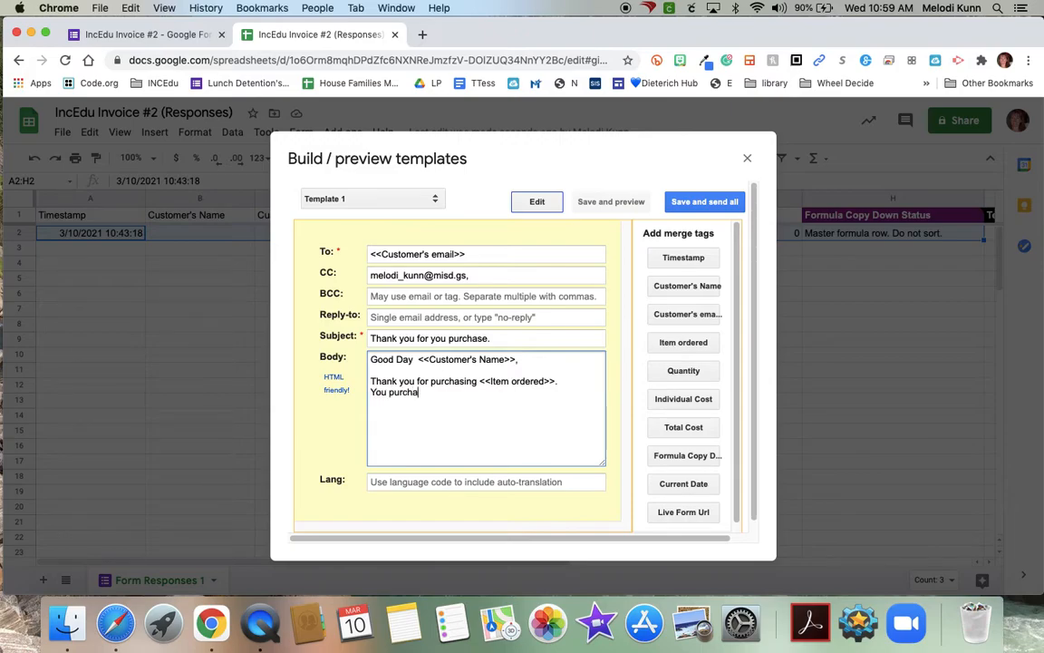
- Continue with '<<Quantity>> <<Item ordered>> at the total cost of <<Total Cost>>'
{"action": "left_click", "coordinate": [683, 371]}
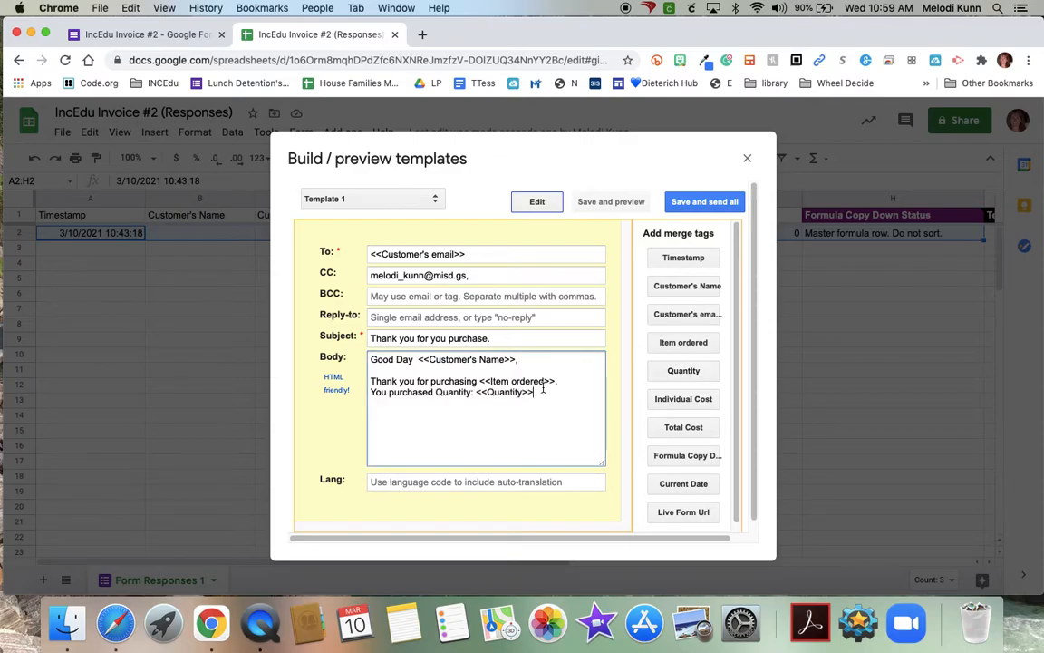
{"action": "left_click_drag", "start_coordinate": [474, 396], "coordinate": [438, 395]}
{"action": "key", "text": "BackSpace"}
{"action": "left_click", "coordinate": [498, 394]}
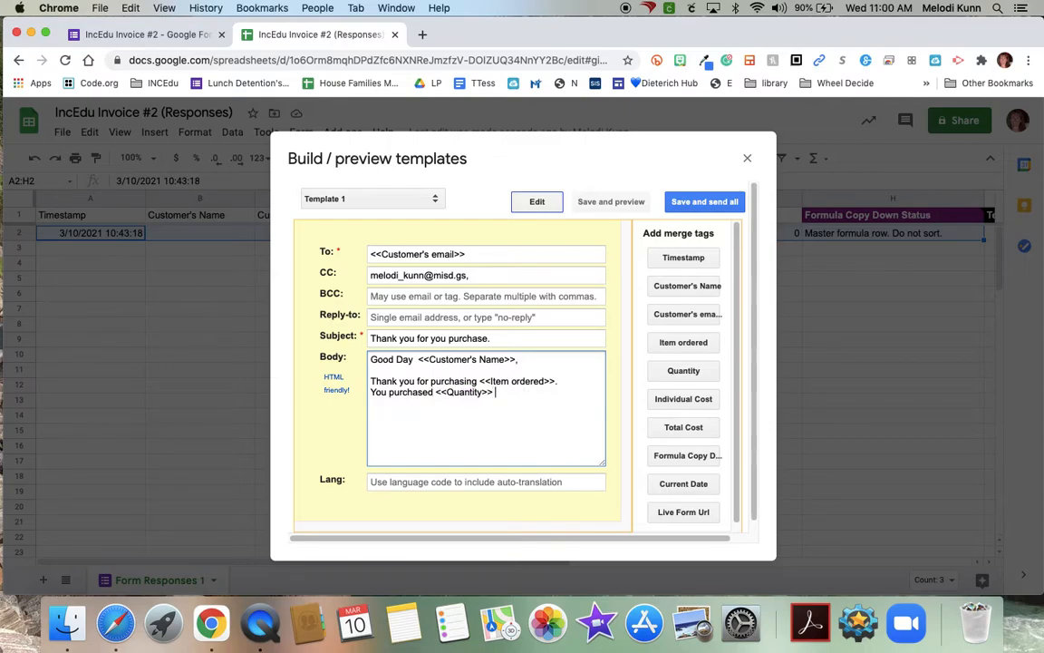
{"action": "left_click", "coordinate": [671, 343]}
{"action": "left_click_drag", "start_coordinate": [552, 392], "coordinate": [497, 394]}
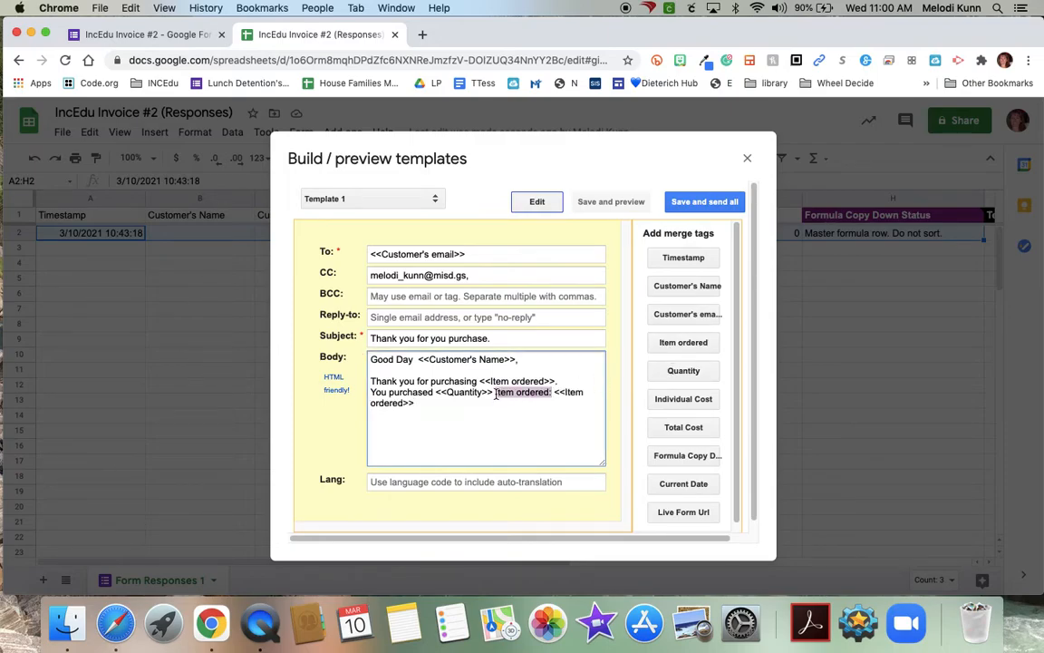
{"action": "key", "text": "BackSpace"}
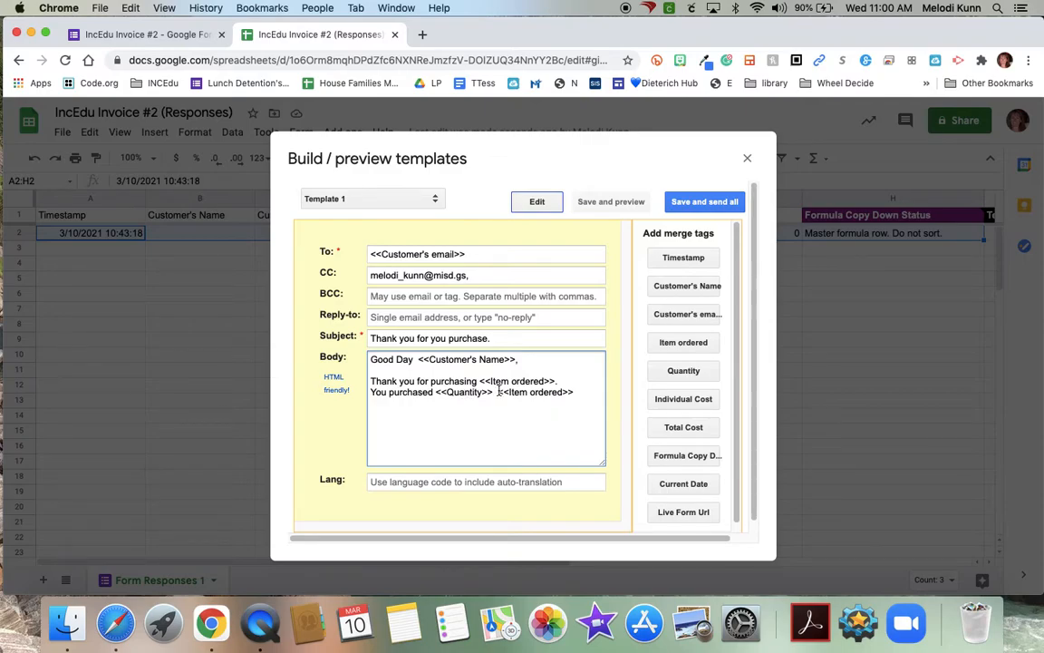
{"action": "left_click", "coordinate": [576, 395]}
{"action": "type", "text": "at the total cost of"}
{"action": "left_click", "coordinate": [685, 427]}
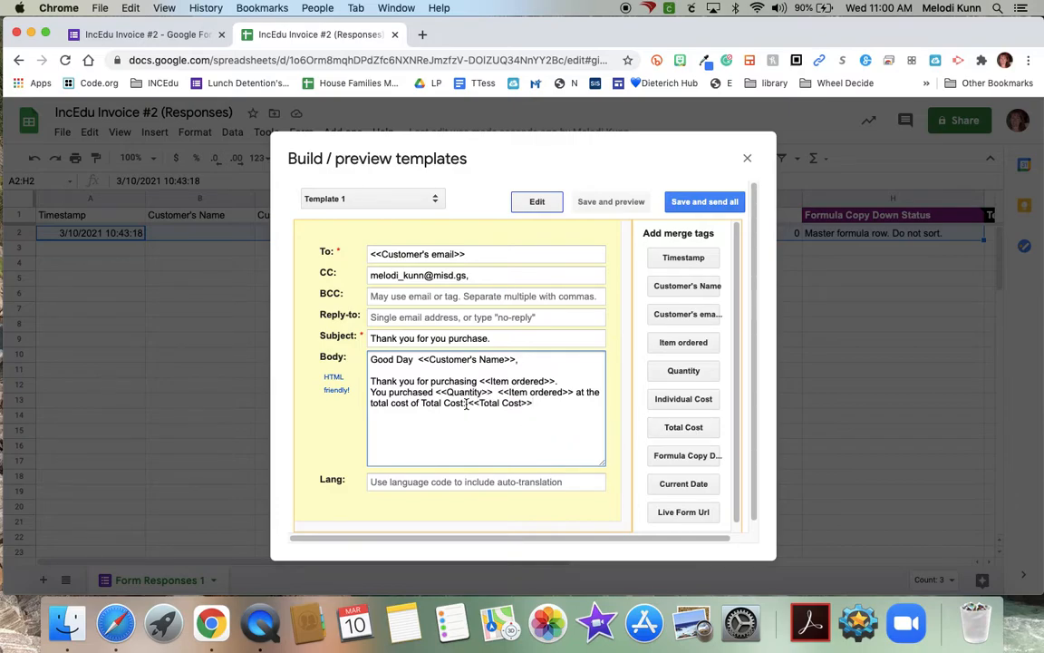
{"action": "left_click_drag", "start_coordinate": [467, 404], "coordinate": [421, 404]}
{"action": "key", "text": "BackSpace"}
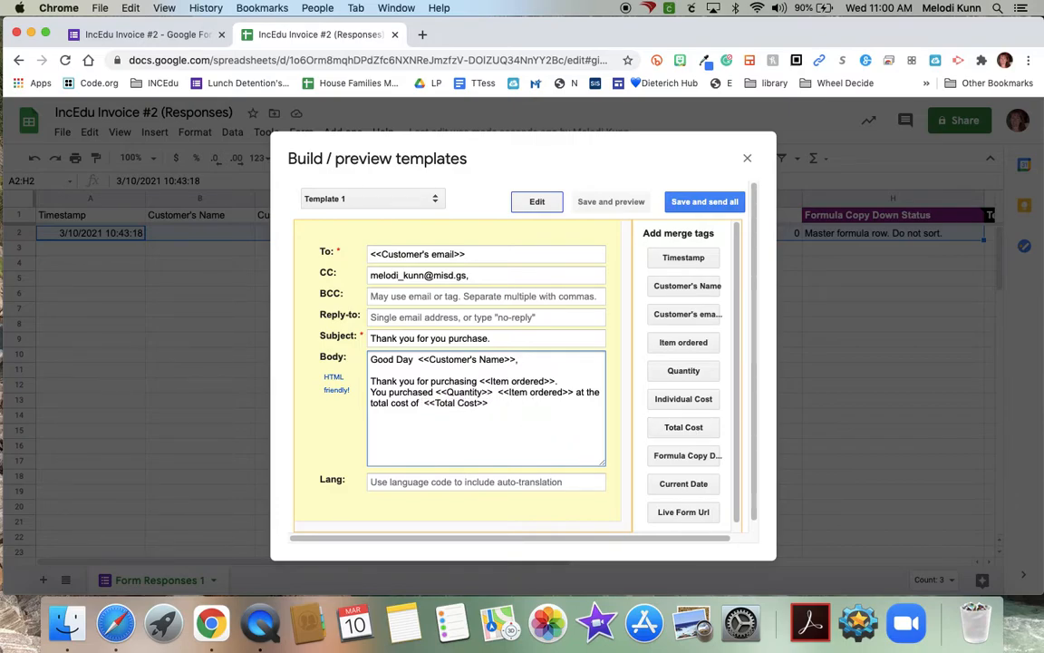
{"action": "left_click", "coordinate": [497, 403]}
- Write '$' before the total, end with 'Thank you for your business.' and the sender's sign-off name
{"action": "left_click", "coordinate": [424, 404]}
{"action": "type", "text": "$"}
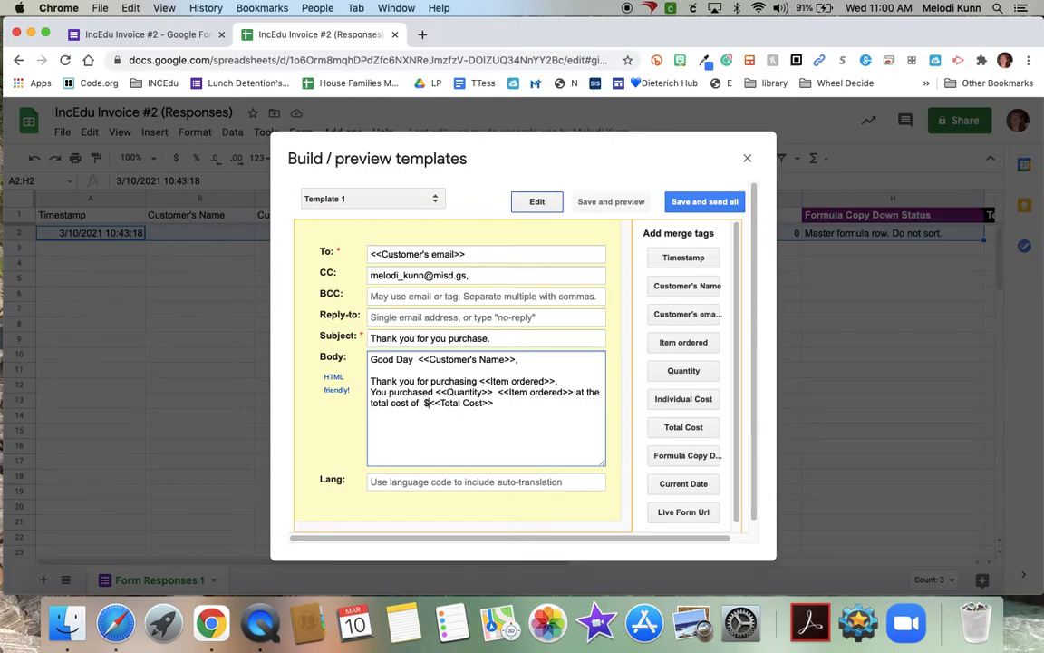
{"action": "left_click", "coordinate": [507, 408]}
{"action": "type", "text": "."}
{"action": "key", "text": "Return"}
{"action": "key", "text": "Return"}
{"action": "type", "text": "Thank you for your "}
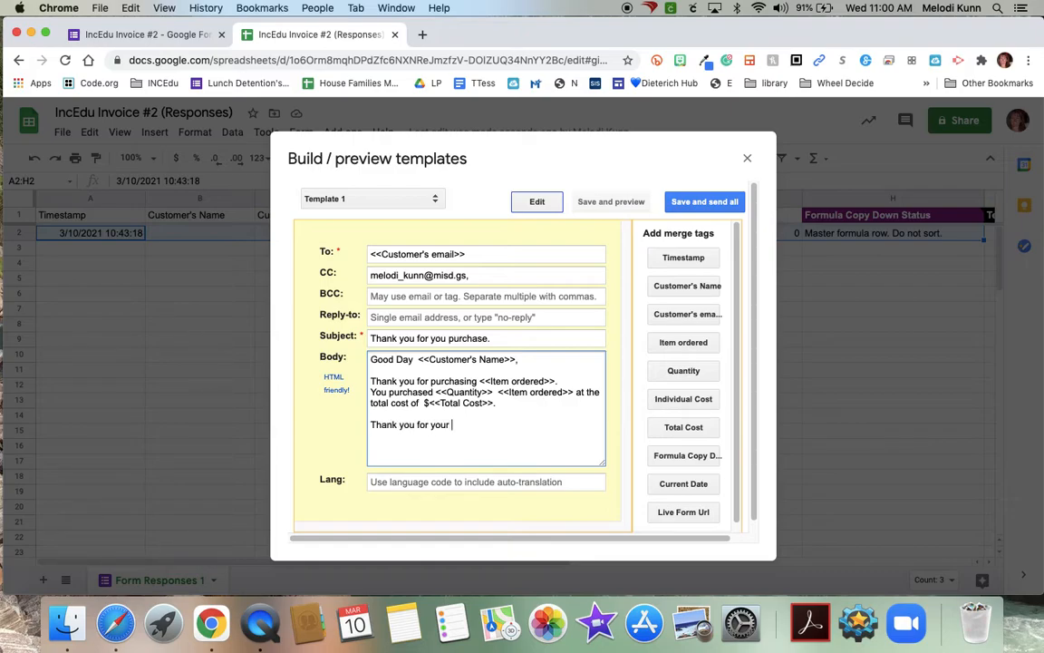
{"action": "type", "text": "busins"}
{"action": "key", "text": "BackSpace"}
{"action": "type", "text": "ess."}
{"action": "key", "text": "Return"}
{"action": "type", "text": "Mrs. Kunn"}
{"action": "key", "text": "Return"}
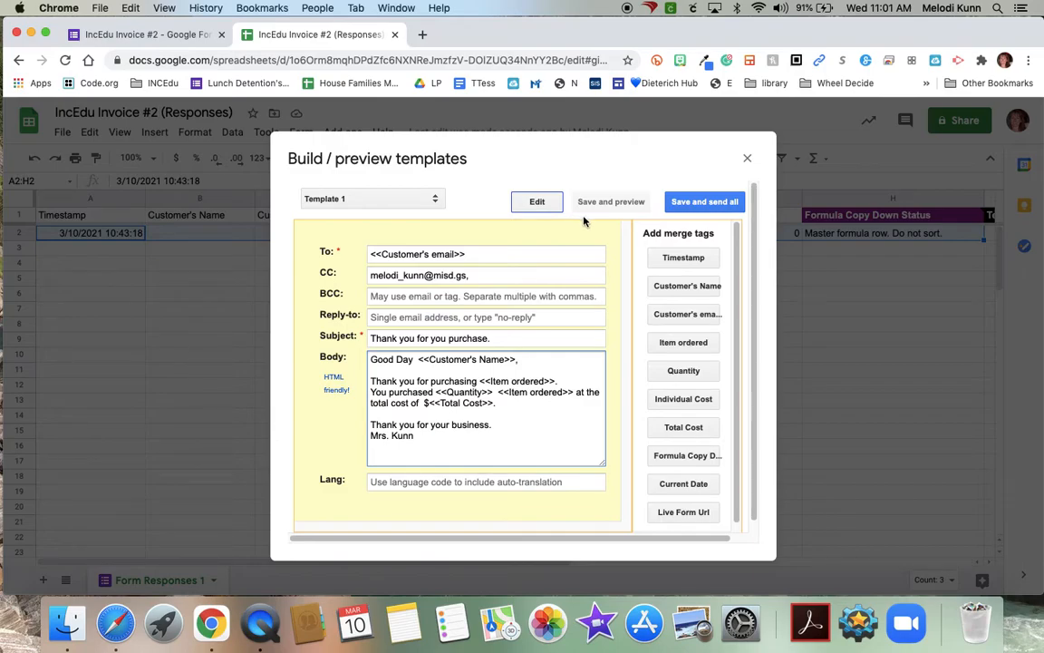
- Save Template 1, review the Preview and send all dialog, then close it
{"action": "left_click", "coordinate": [374, 460]}
{"action": "left_click", "coordinate": [697, 203]}
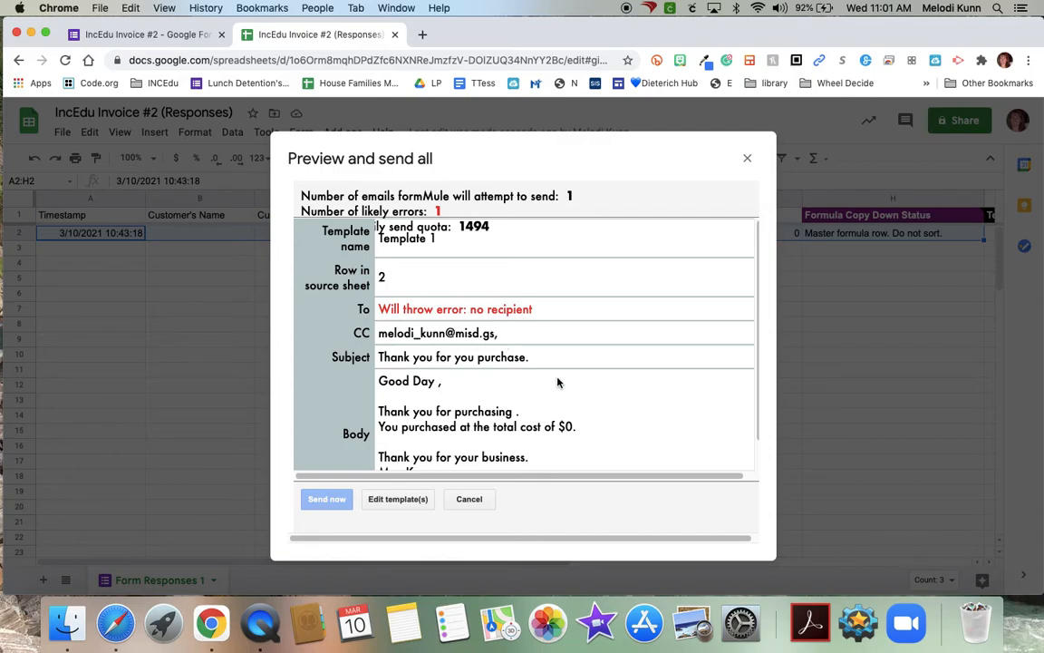
{"action": "scroll", "coordinate": [557, 382], "scroll_direction": "down", "scroll_amount": 1}
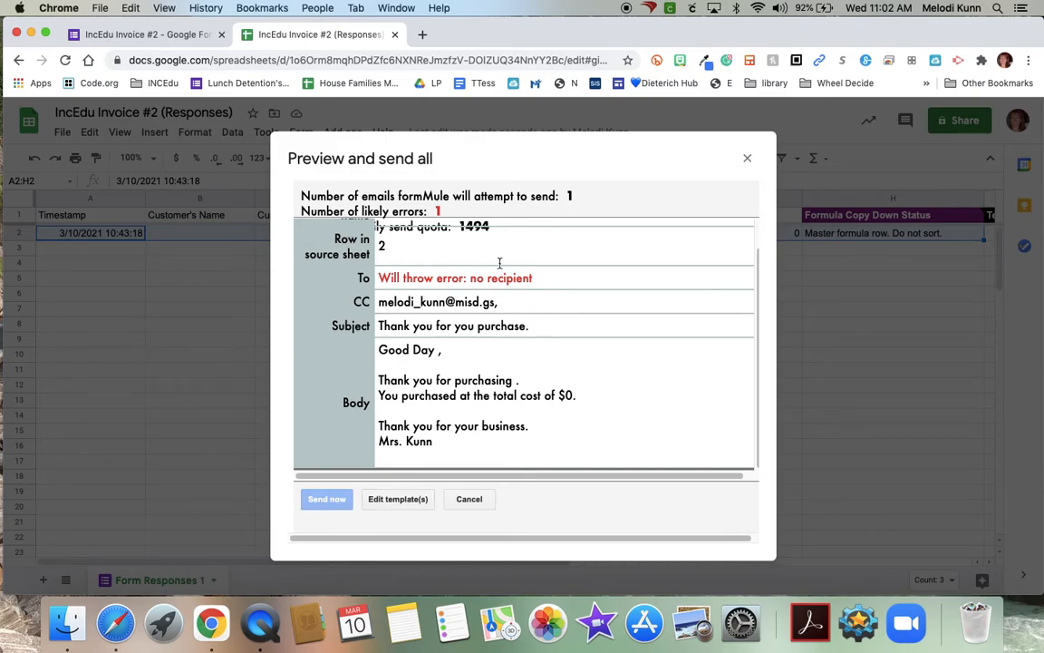
{"action": "left_click", "coordinate": [748, 162]}
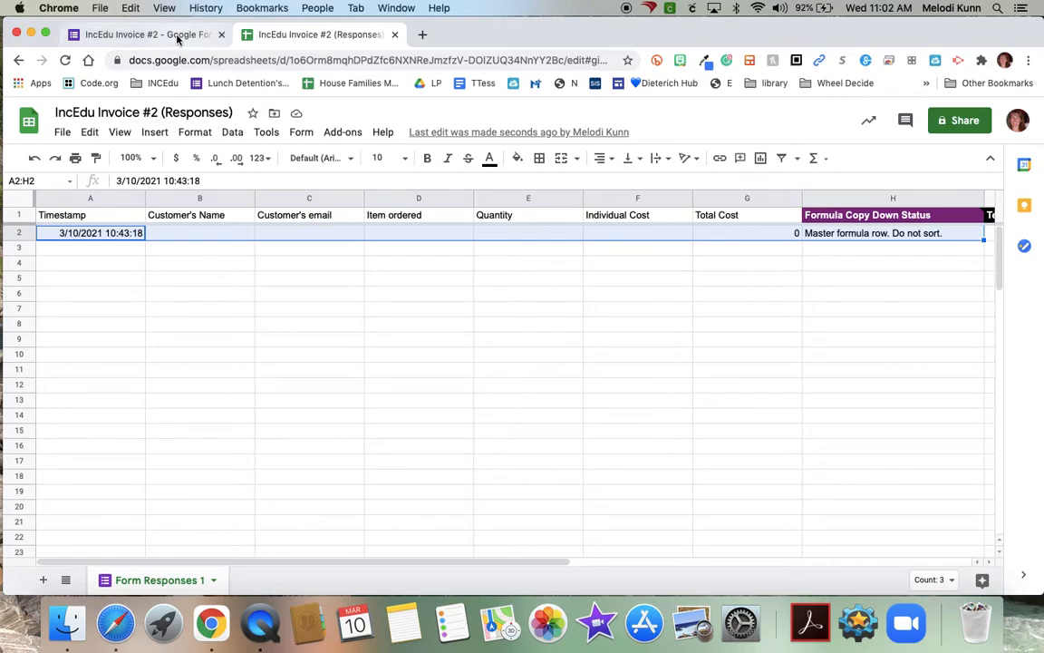
- Preview the invoice form and fill in the customer's name and email
{"action": "left_click", "coordinate": [149, 34]}
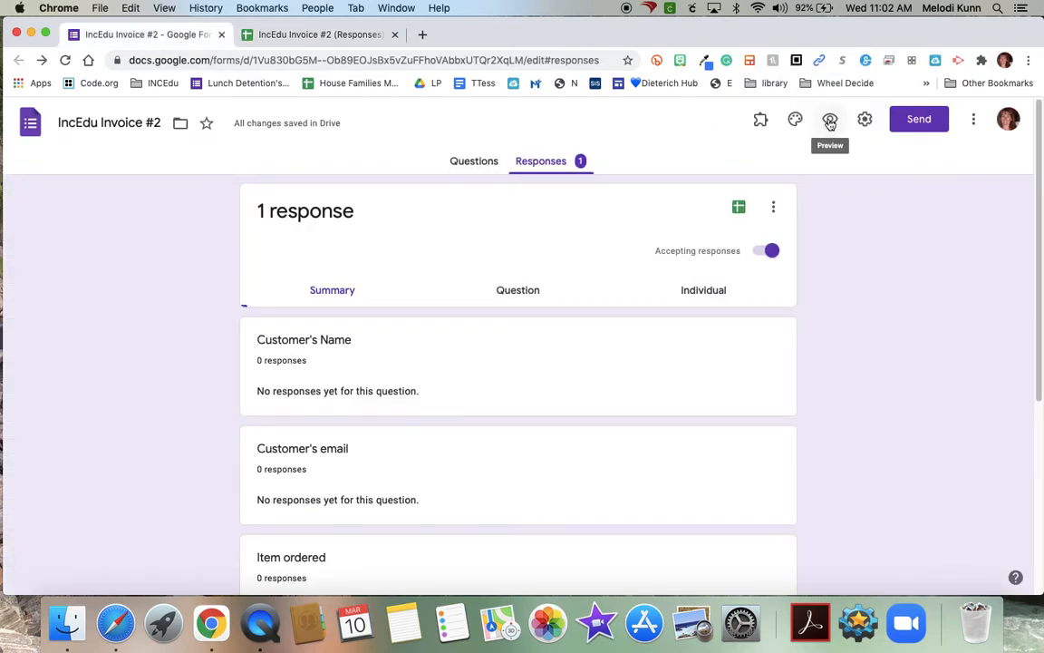
{"action": "left_click", "coordinate": [829, 120]}
{"action": "left_click", "coordinate": [337, 253]}
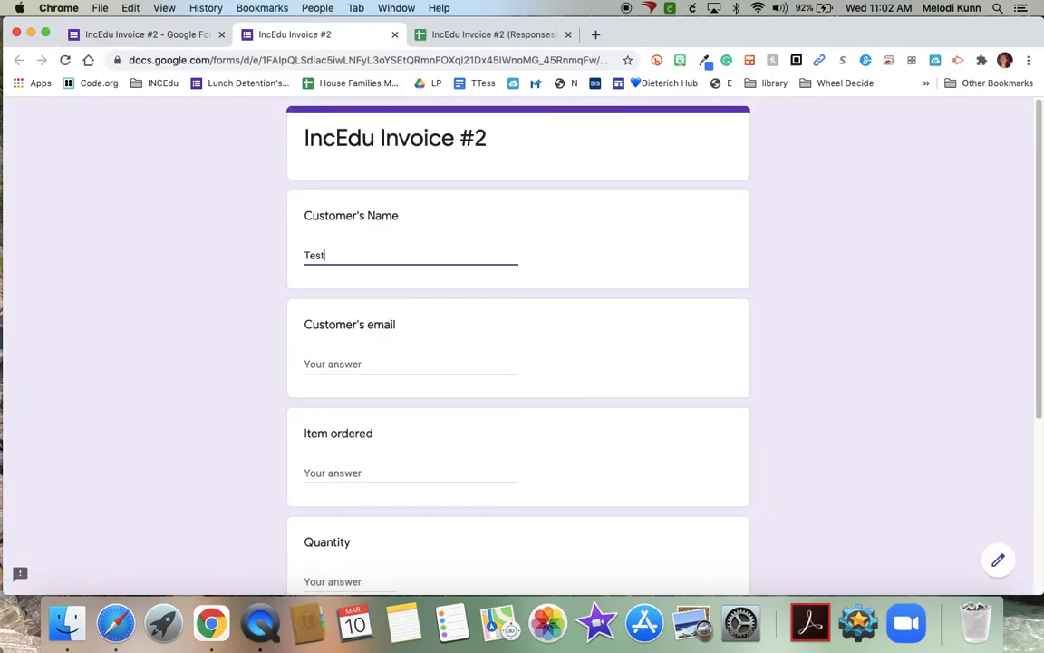
{"action": "left_click", "coordinate": [323, 363]}
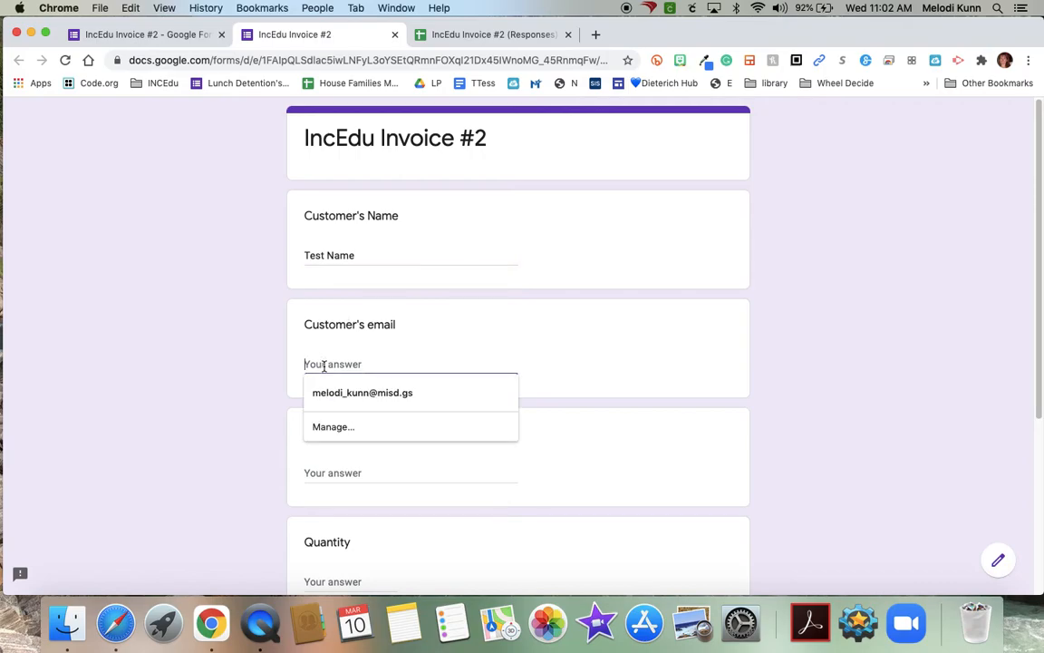
{"action": "left_click", "coordinate": [327, 391]}
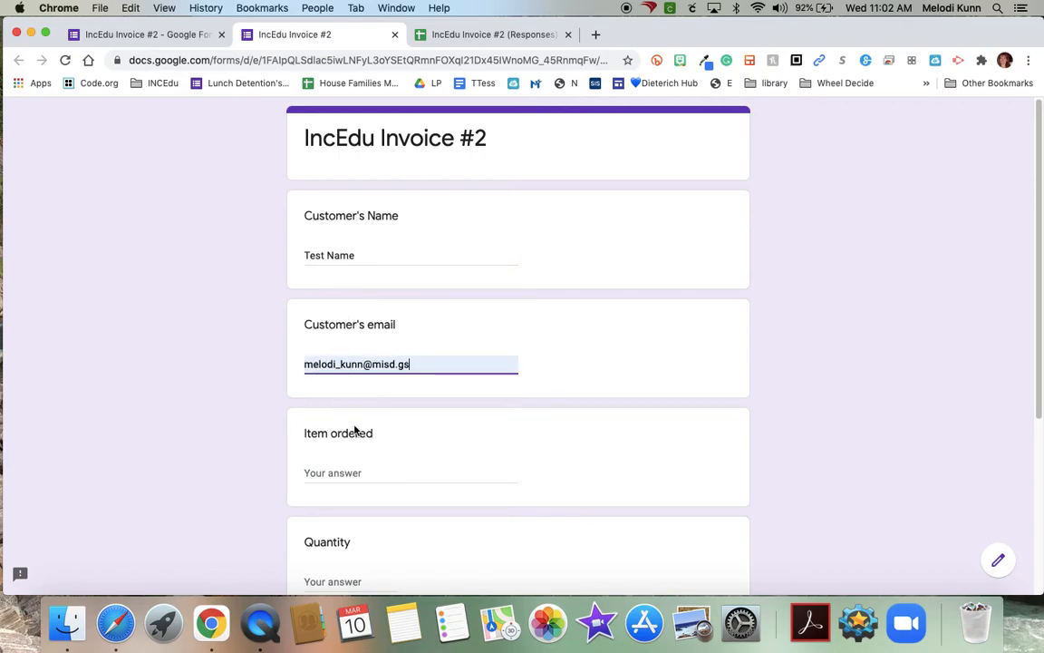
{"action": "left_click", "coordinate": [336, 472]}
- Enter item Stuff, quantity 15 and individual cost 1, then submit the response
{"action": "type", "text": "Stuff"}
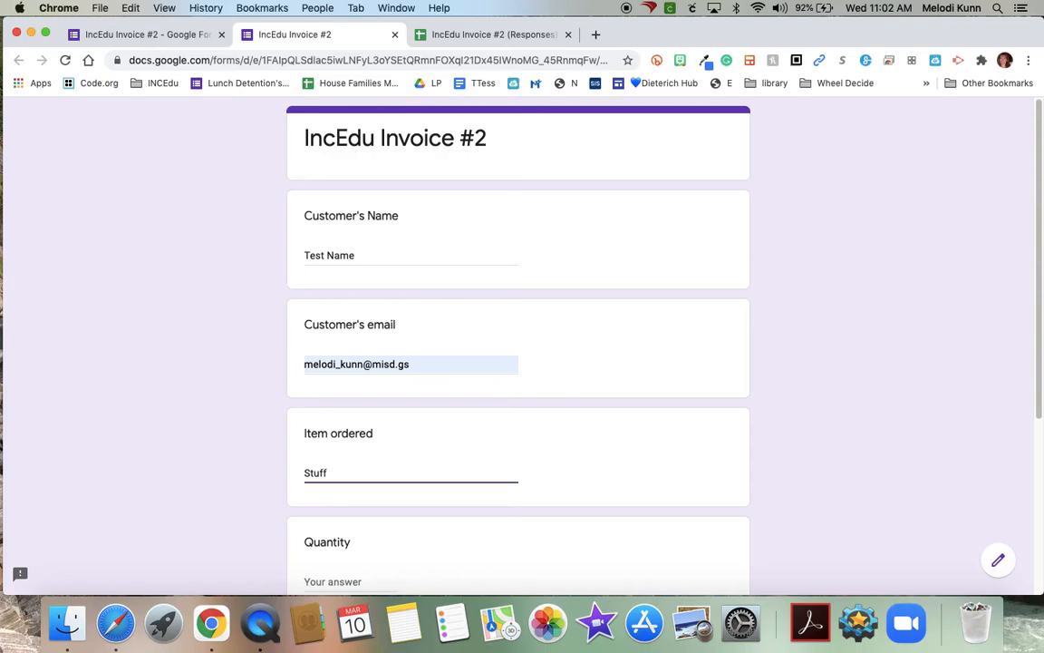
{"action": "scroll", "coordinate": [295, 426], "scroll_direction": "down", "scroll_amount": 2}
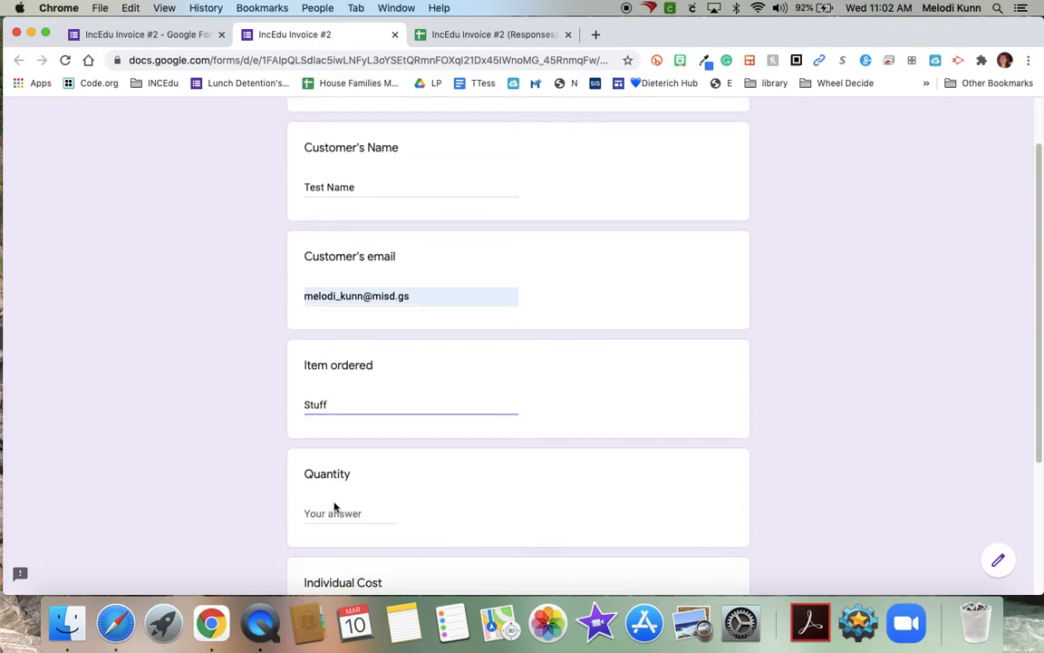
{"action": "left_click", "coordinate": [332, 514]}
{"action": "type", "text": "15"}
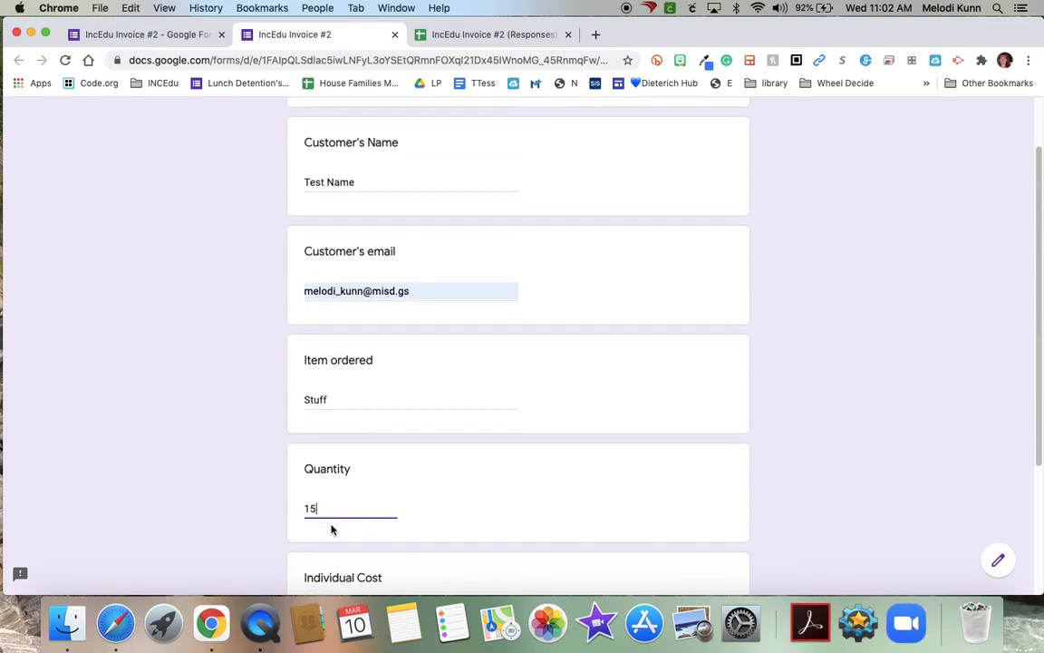
{"action": "key", "text": "Tab"}
{"action": "type", "text": "1"}
{"action": "key", "text": "BackSpace"}
{"action": "type", "text": "$1"}
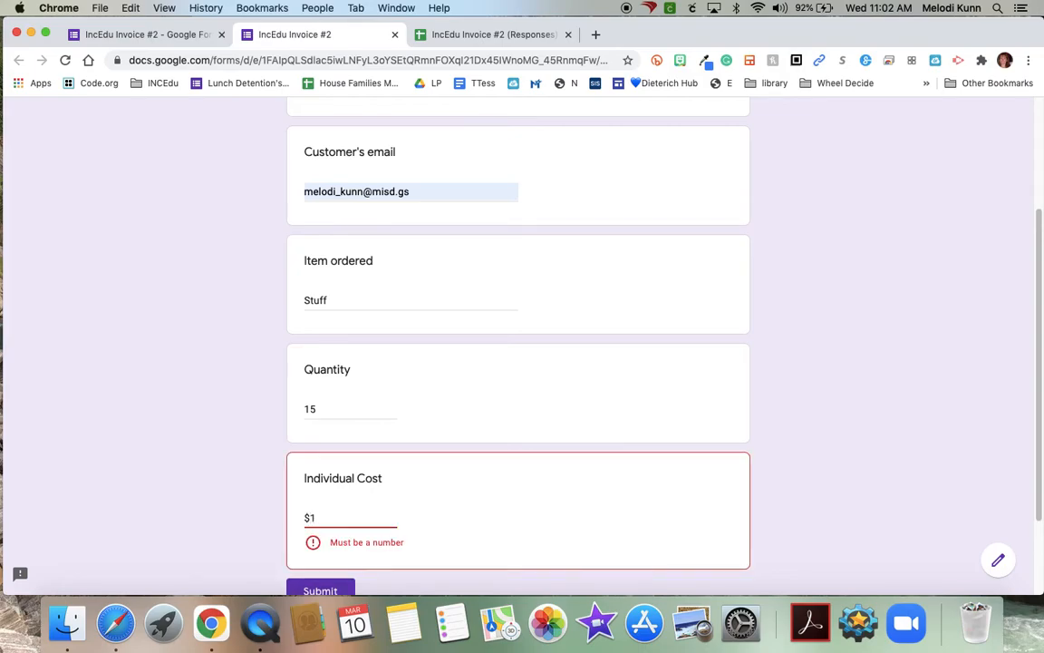
{"action": "key", "text": "BackSpace"}
{"action": "key", "text": "BackSpace"}
{"action": "type", "text": "1"}
{"action": "scroll", "coordinate": [335, 551], "scroll_direction": "down", "scroll_amount": 1}
{"action": "left_click", "coordinate": [321, 521]}
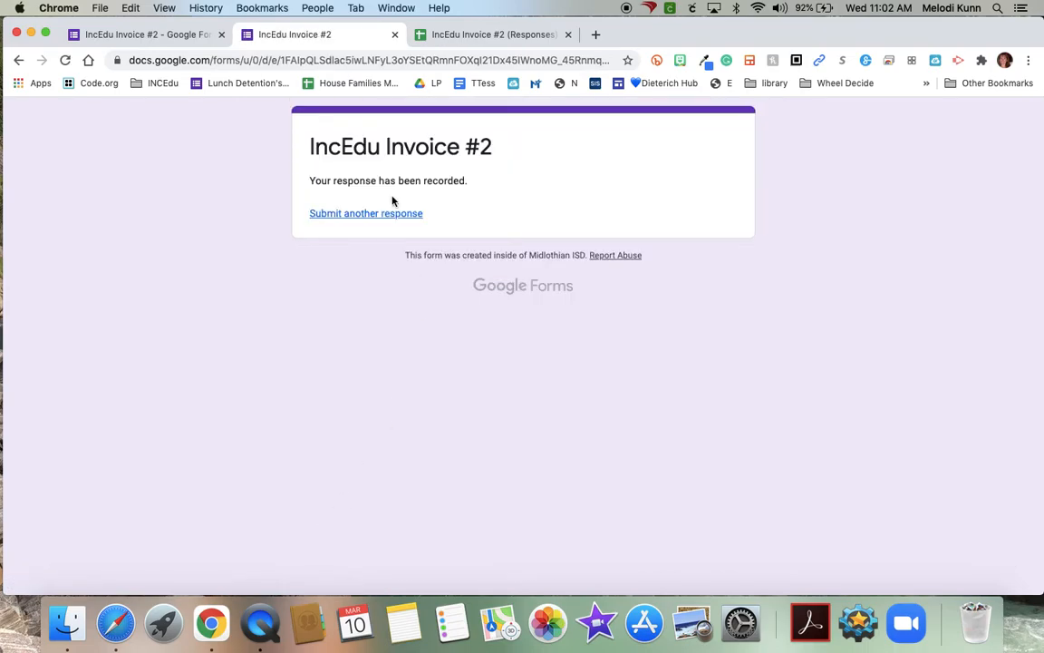
- Check the responses sheet's new Stuff row and its Template 1 send status
{"action": "left_click", "coordinate": [459, 35]}
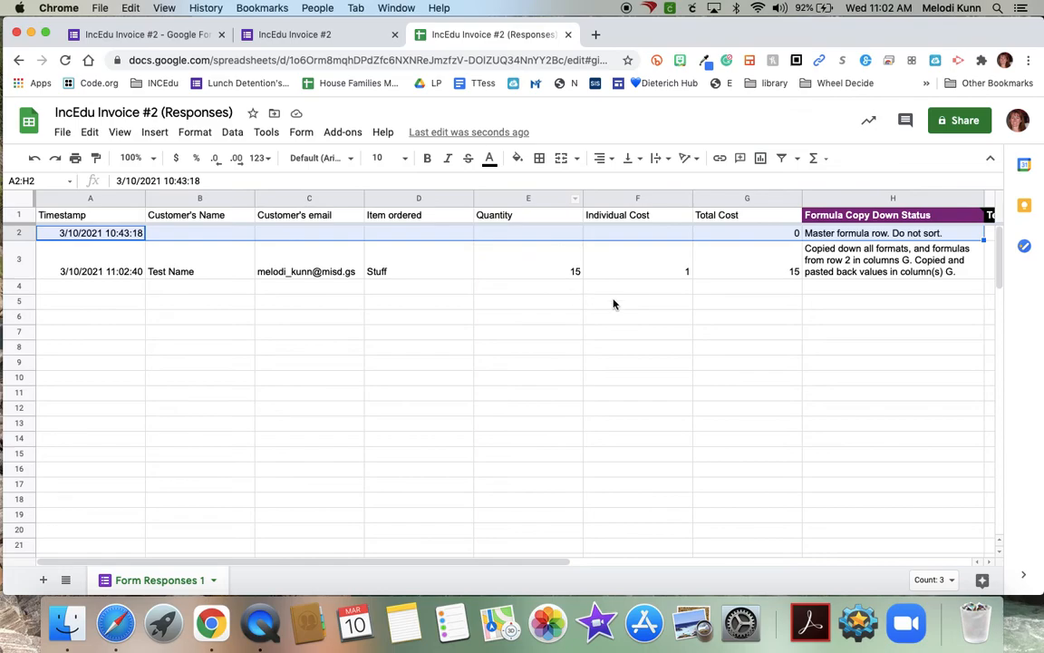
{"action": "scroll", "coordinate": [795, 276], "scroll_direction": "right", "scroll_amount": 6}
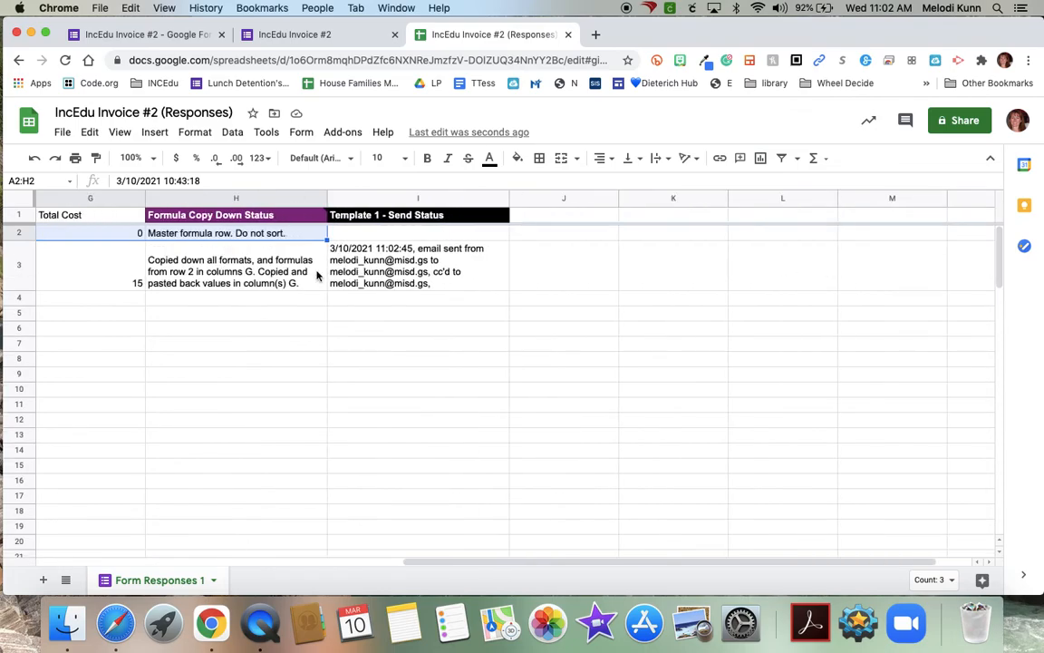
{"action": "scroll", "coordinate": [209, 282], "scroll_direction": "left", "scroll_amount": 4}
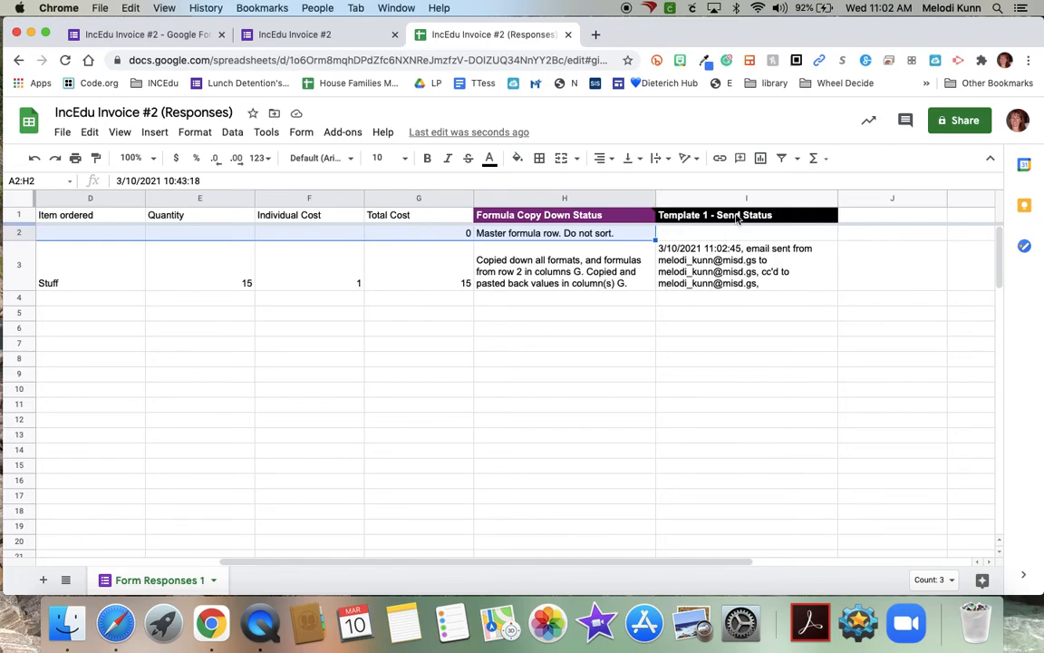
{"action": "mouse_move", "coordinate": [741, 209]}
{"action": "mouse_move", "coordinate": [614, 224]}
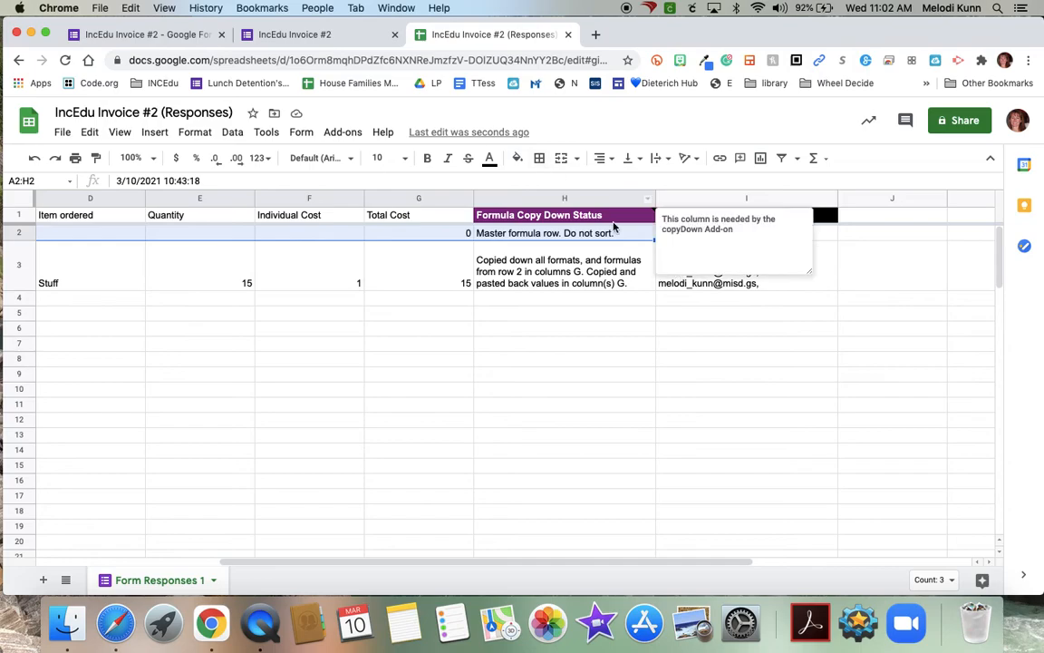
- Open Gmail in a new tab and read the 'Thank you for you purchase.' email
{"action": "left_click", "coordinate": [595, 34]}
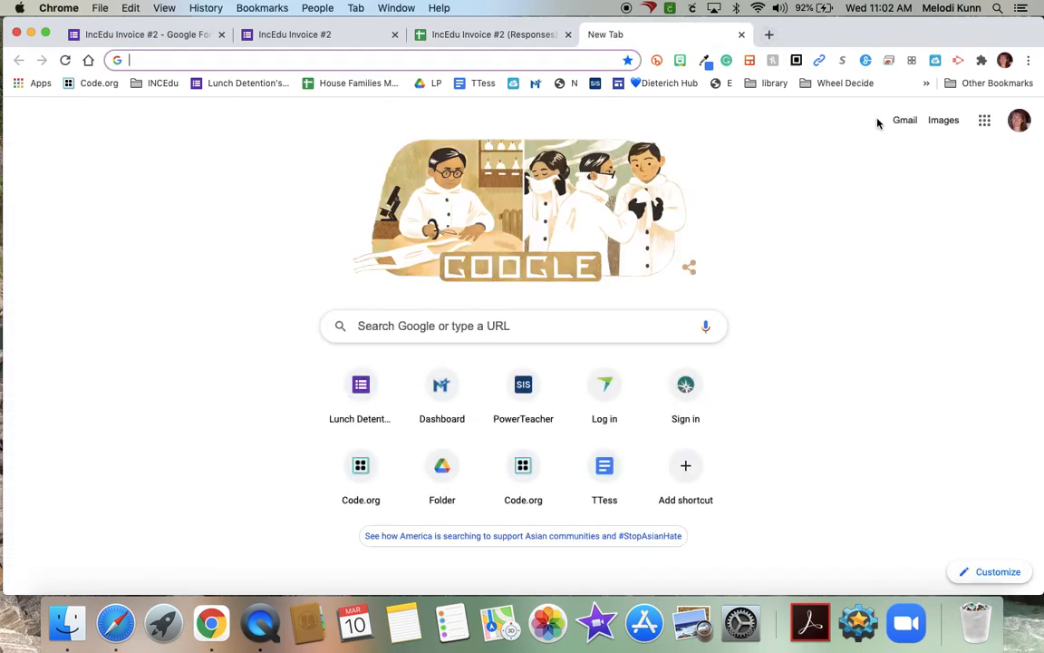
{"action": "left_click", "coordinate": [905, 121]}
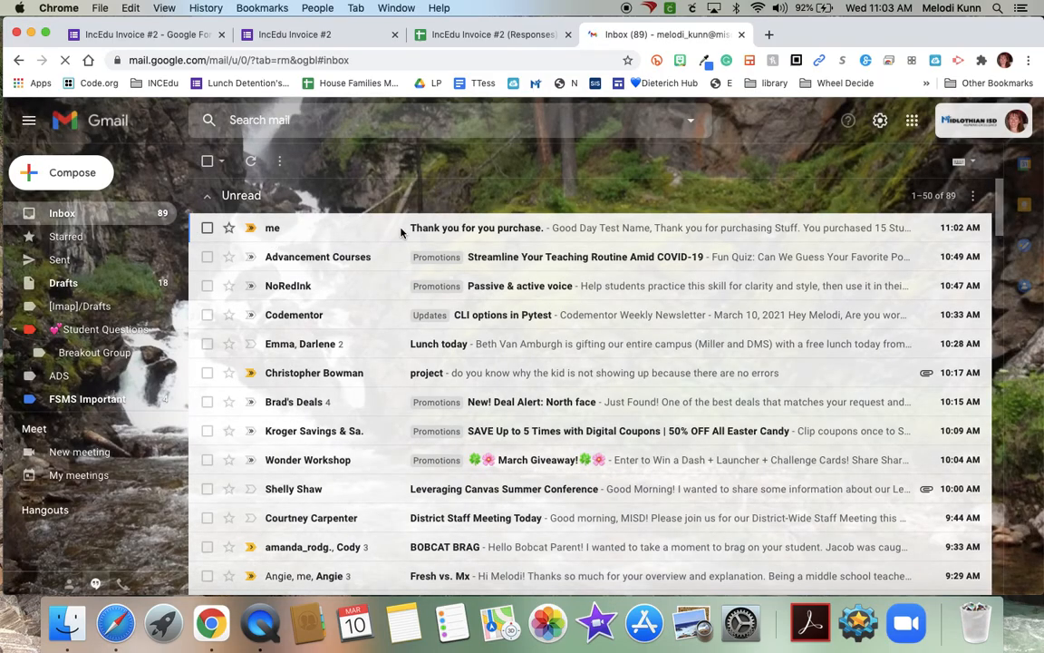
{"action": "left_click", "coordinate": [429, 227]}
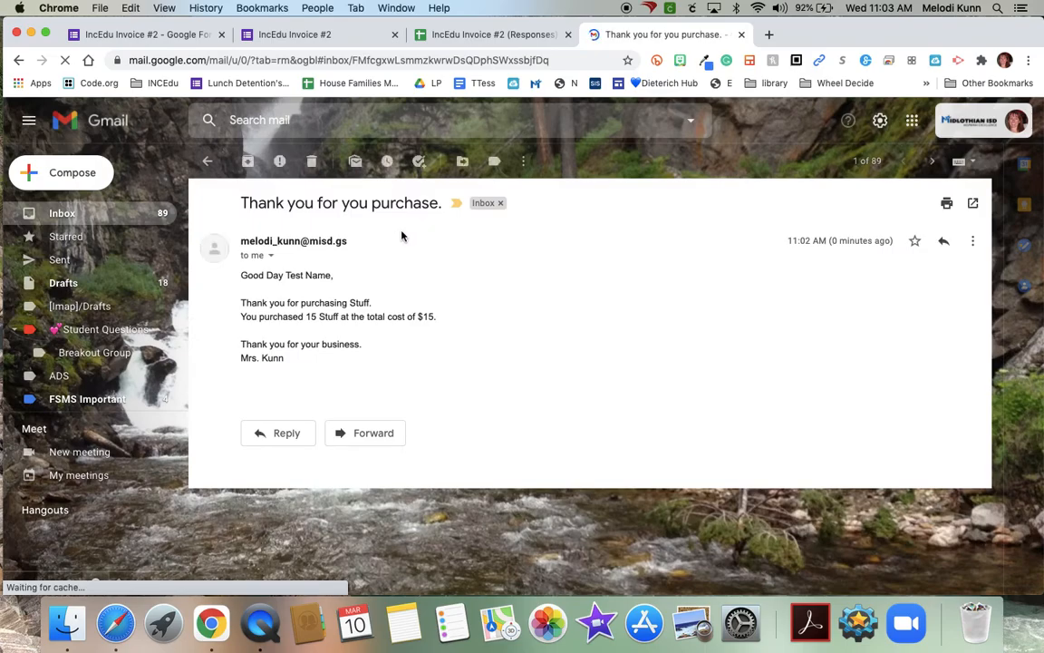